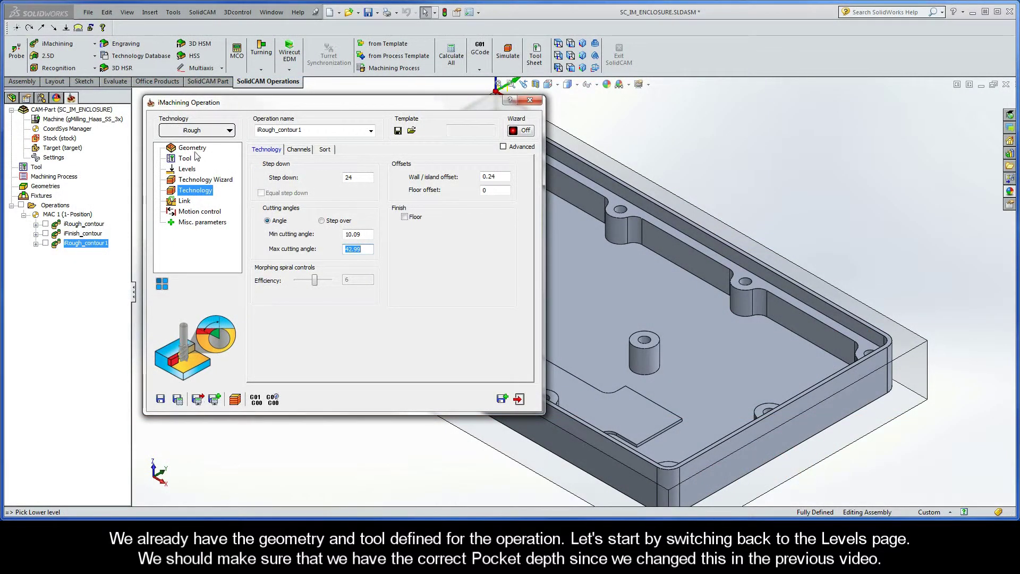
- Review the iRough operation's geometry and its tool type and dimensions
{"action": "left_click", "coordinate": [192, 149]}
{"action": "left_click", "coordinate": [186, 159]}
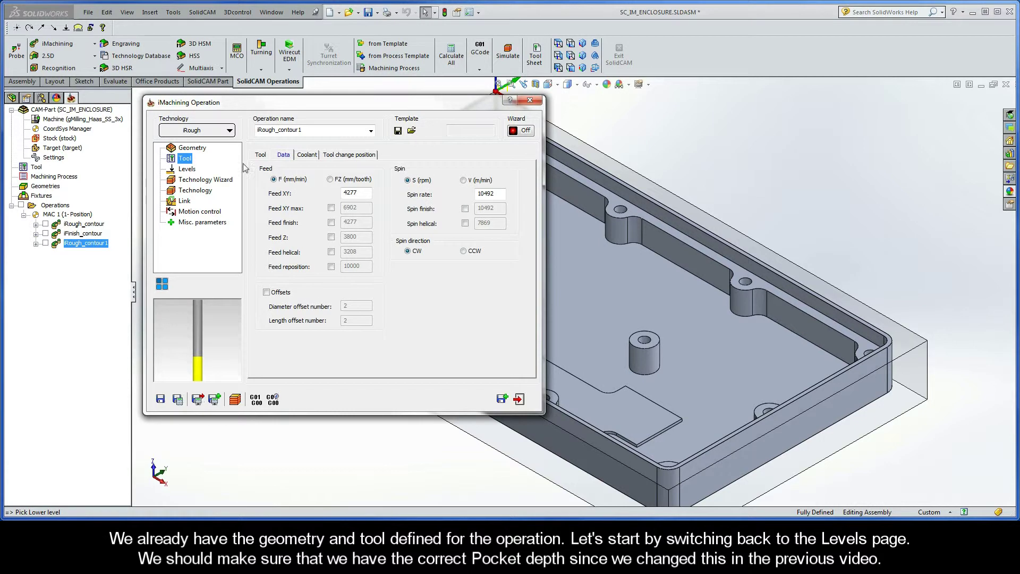
{"action": "left_click", "coordinate": [259, 155]}
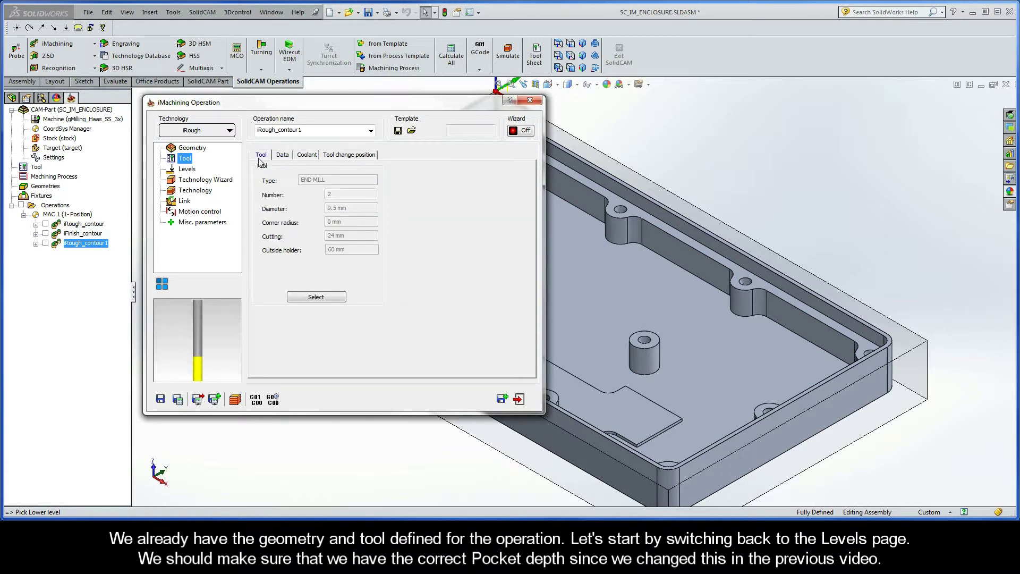
- Pick the pocket floor face as the iRough pocket depth, giving depth 15 in a single step down
{"action": "left_click", "coordinate": [187, 172]}
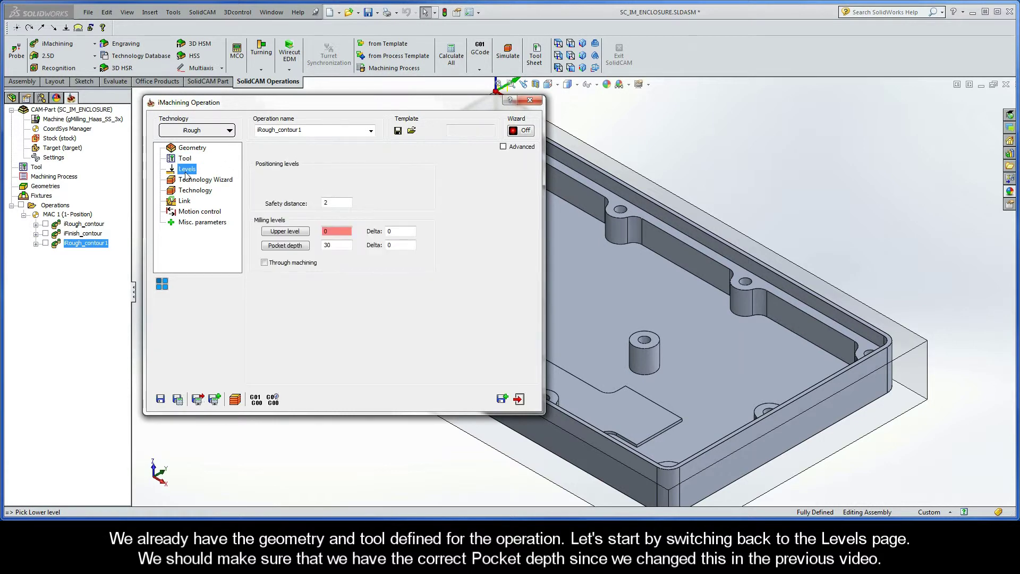
{"action": "left_click", "coordinate": [340, 245]}
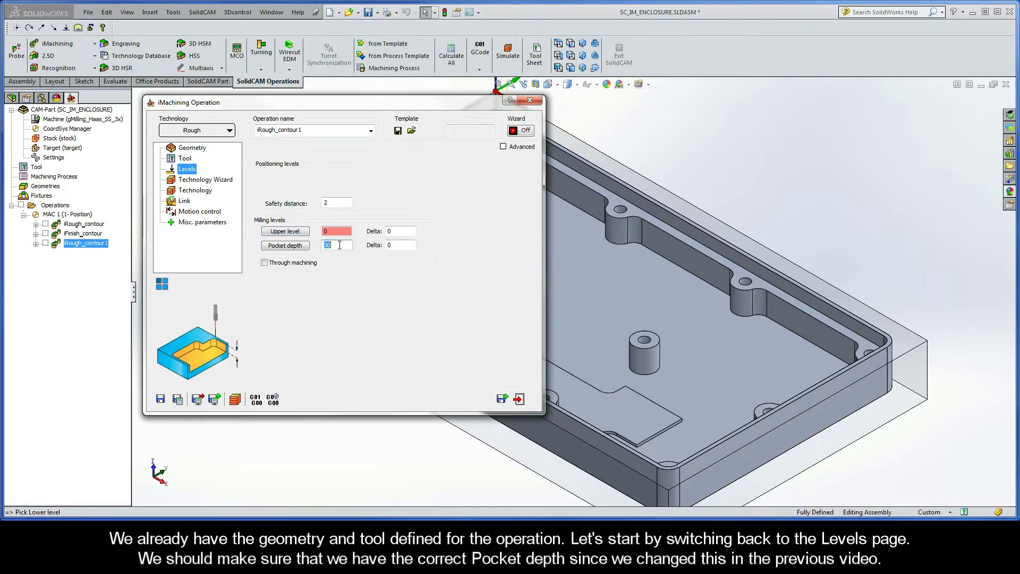
{"action": "left_click", "coordinate": [285, 246]}
{"action": "left_click", "coordinate": [369, 265]}
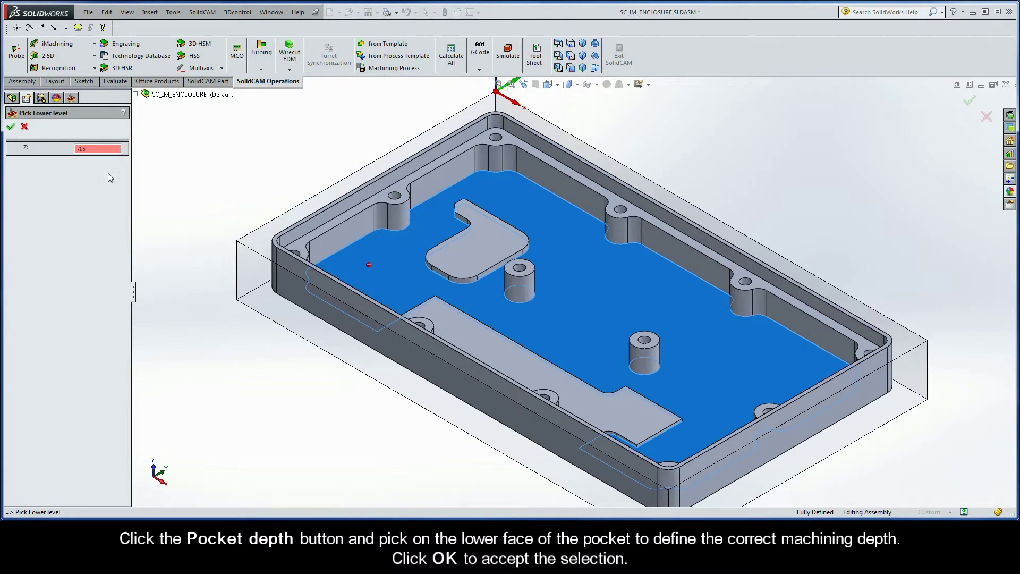
{"action": "left_click", "coordinate": [11, 127]}
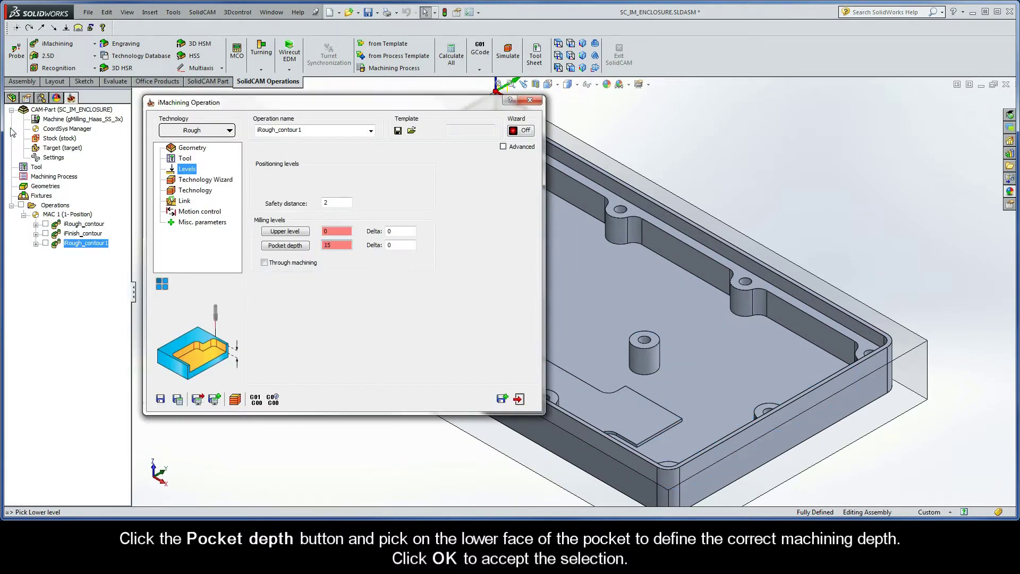
{"action": "left_click", "coordinate": [202, 181]}
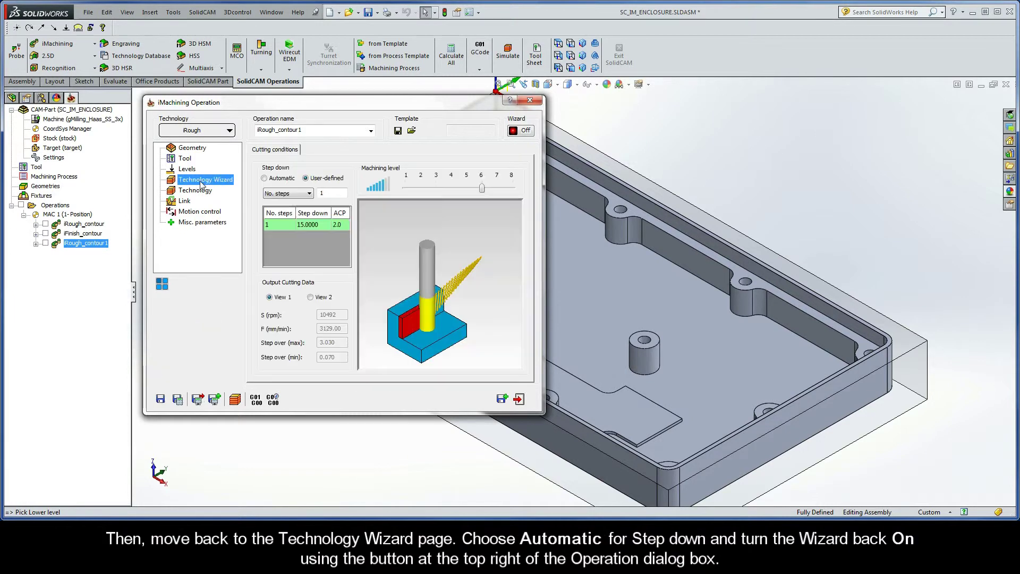
- Set Automatic step down and Wizard On, then review the 0.24 wall offset and 5° helical entry
{"action": "left_click", "coordinate": [264, 178]}
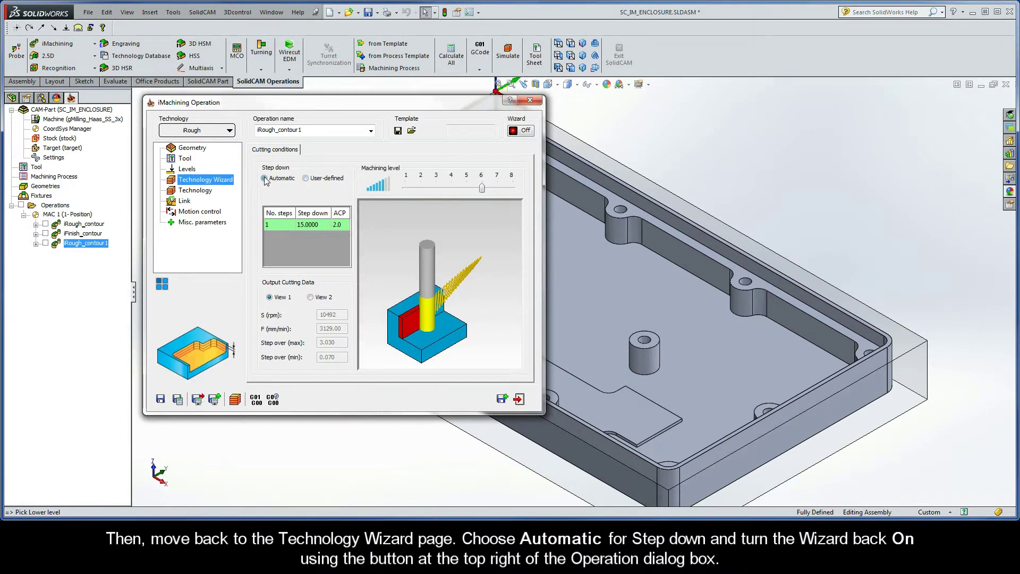
{"action": "left_click", "coordinate": [522, 133]}
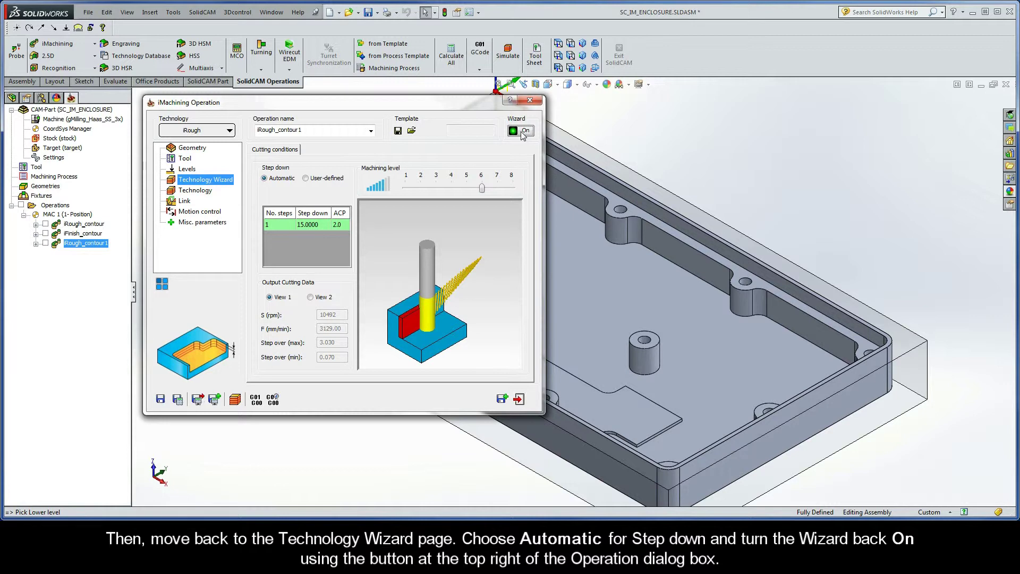
{"action": "left_click", "coordinate": [201, 191]}
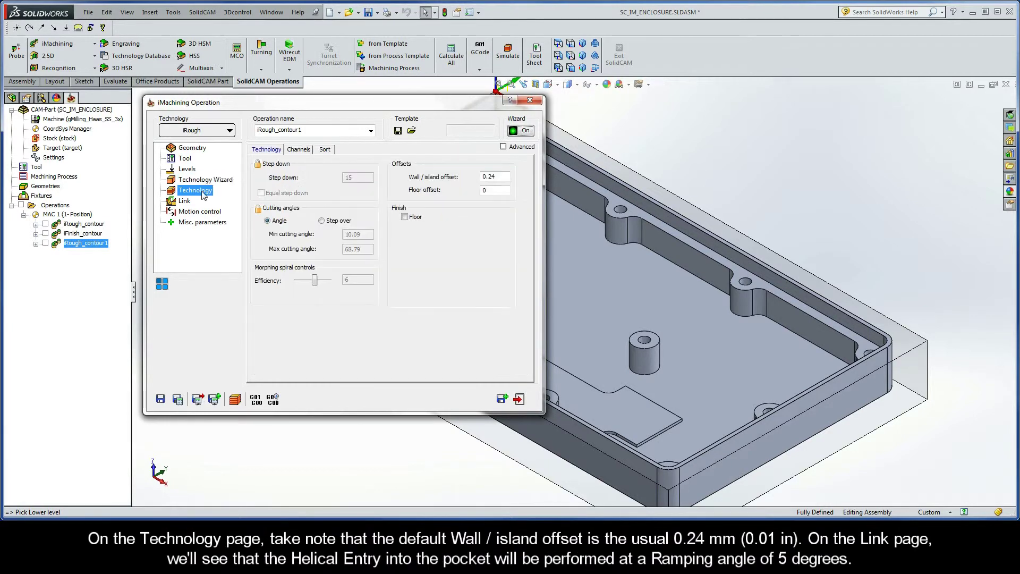
{"action": "double_click", "coordinate": [499, 177]}
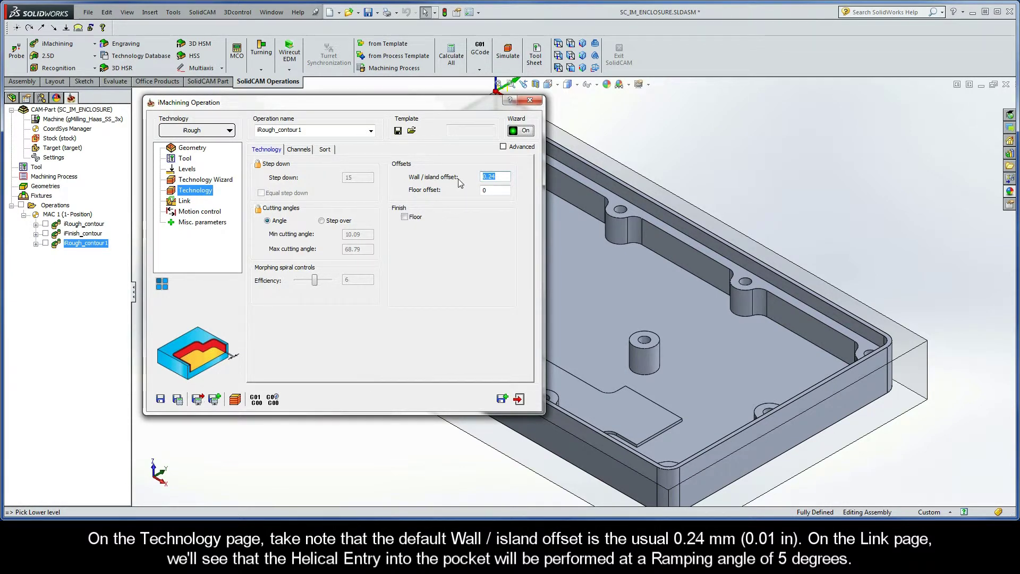
{"action": "left_click", "coordinate": [185, 201]}
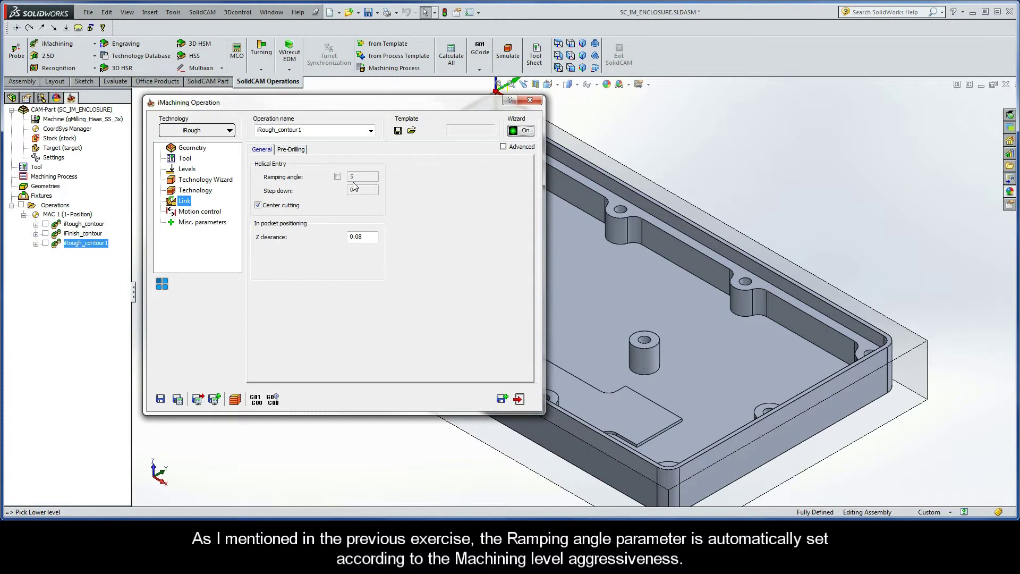
- Calculate the iRough_contour1 toolpath, open its simulation and zoom into the pocket
{"action": "left_click", "coordinate": [179, 399]}
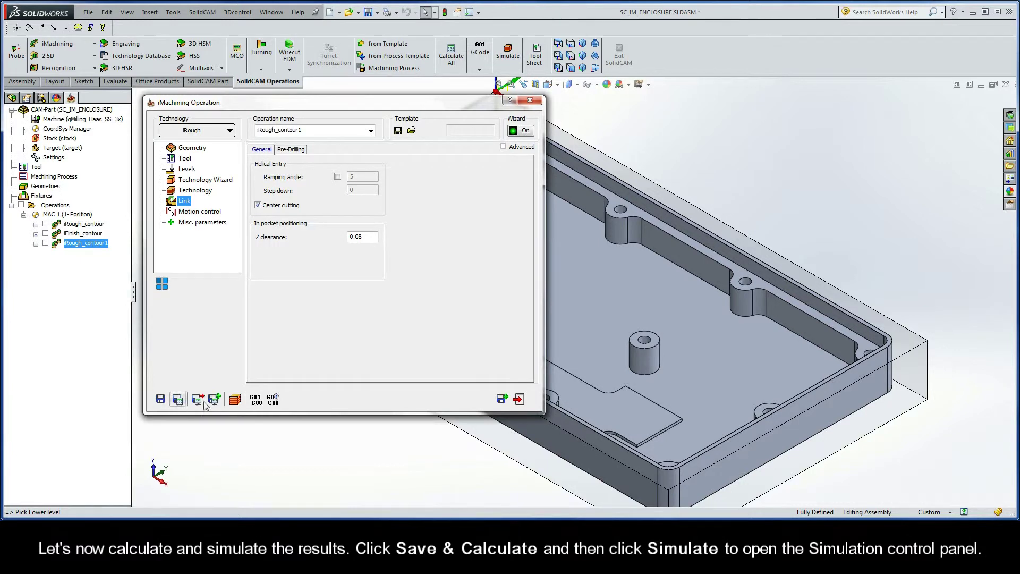
{"action": "left_click", "coordinate": [236, 401]}
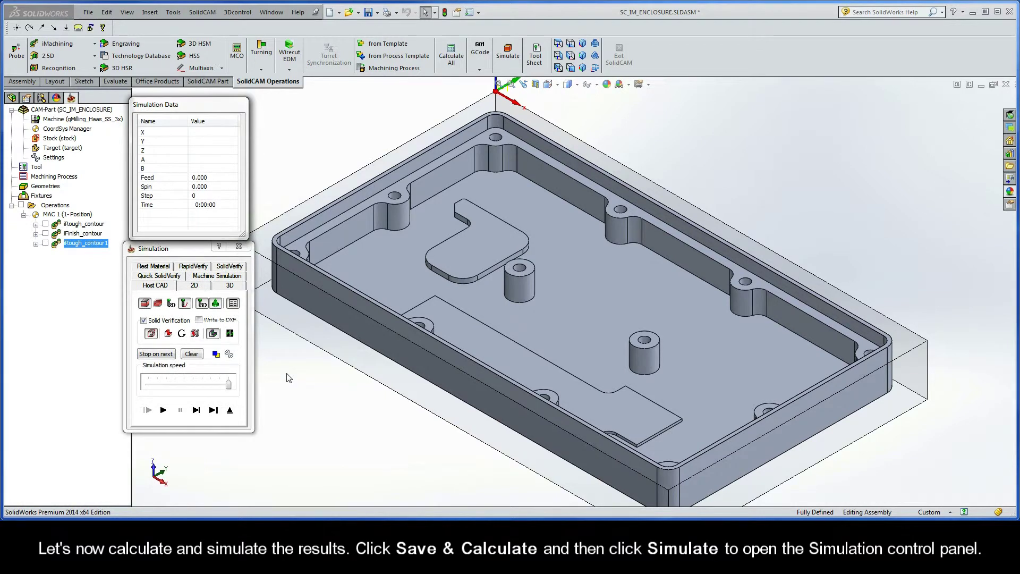
{"action": "scroll", "coordinate": [585, 321], "scroll_direction": "down", "scroll_amount": 3}
{"action": "scroll", "coordinate": [585, 321], "scroll_direction": "down", "scroll_amount": 5}
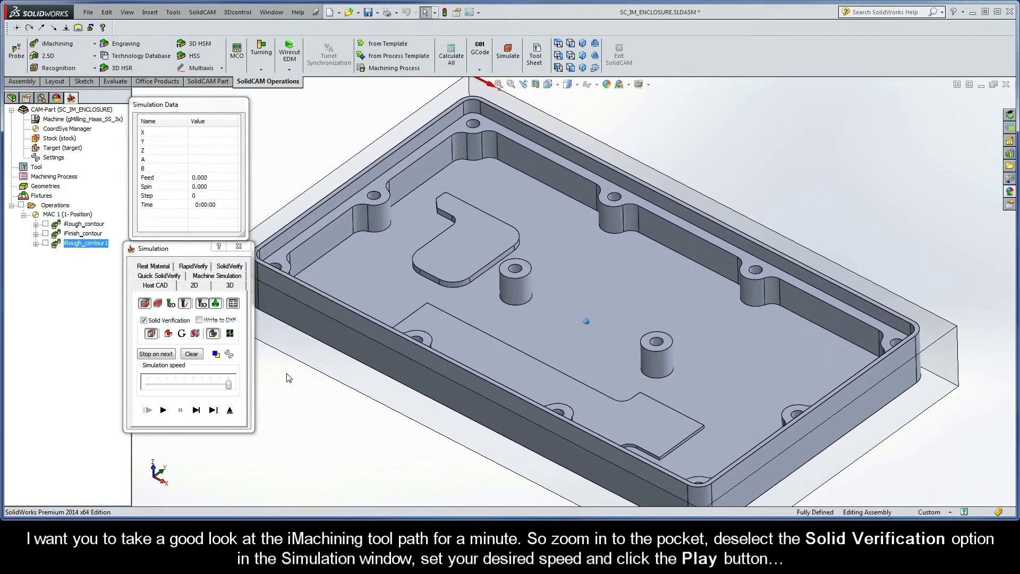
{"action": "scroll", "coordinate": [286, 373], "scroll_direction": "down", "scroll_amount": 5}
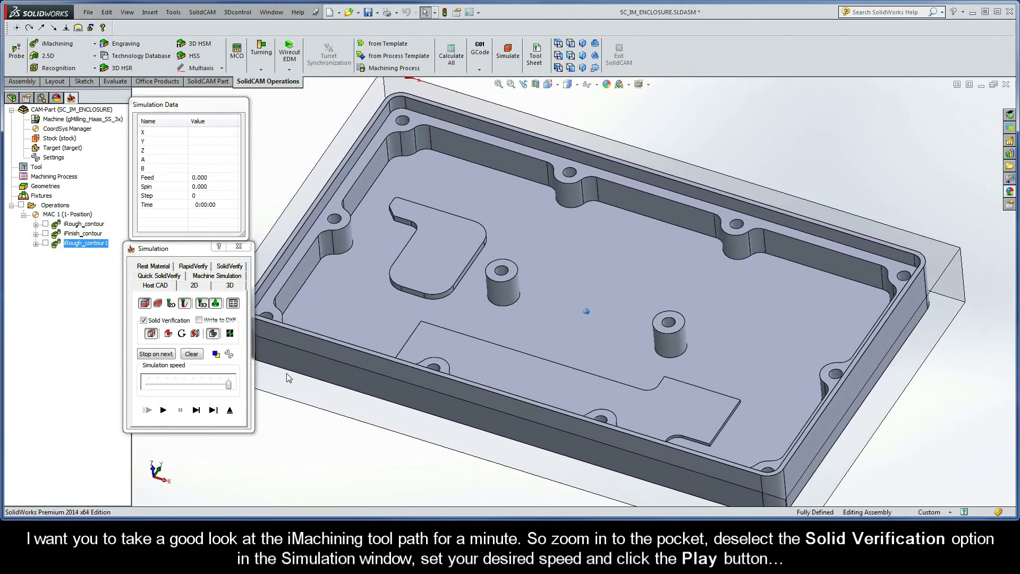
{"action": "scroll", "coordinate": [286, 372], "scroll_direction": "down", "scroll_amount": 3}
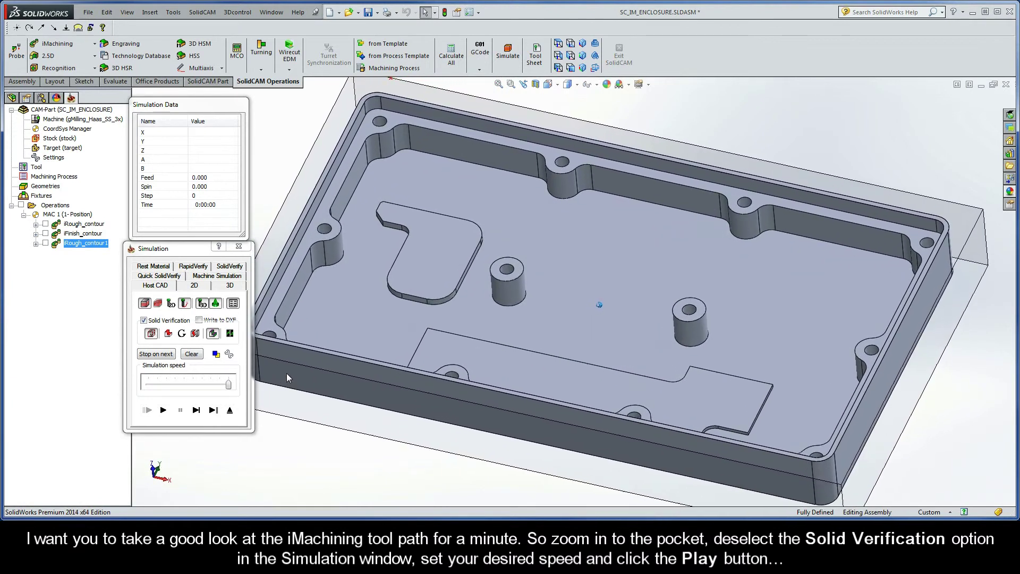
- Turn off Solid Verification, slow the simulation speed and play the roughing toolpath
{"action": "left_click", "coordinate": [143, 320]}
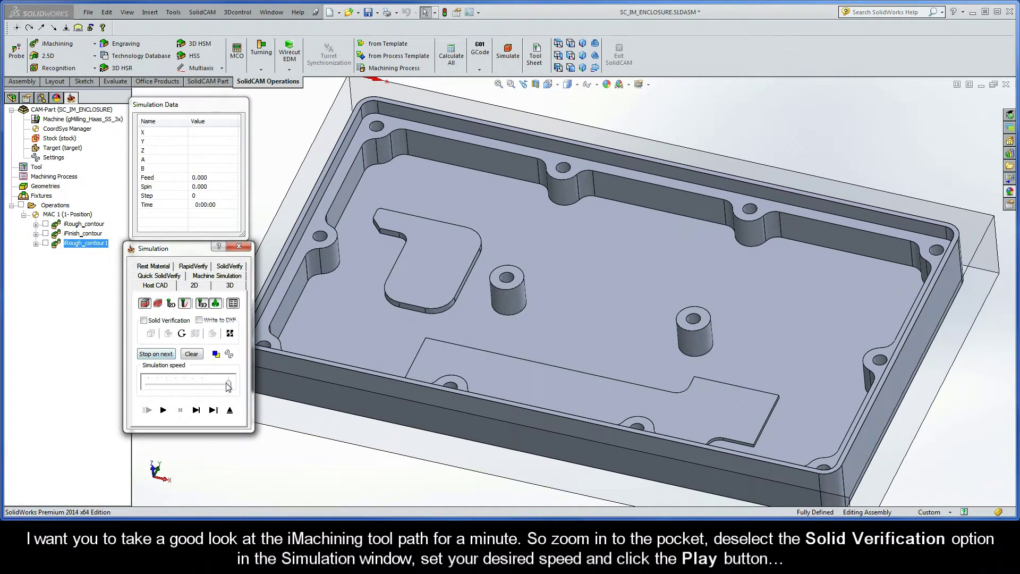
{"action": "left_click_drag", "start_coordinate": [228, 383], "coordinate": [204, 387]}
{"action": "left_click", "coordinate": [163, 410]}
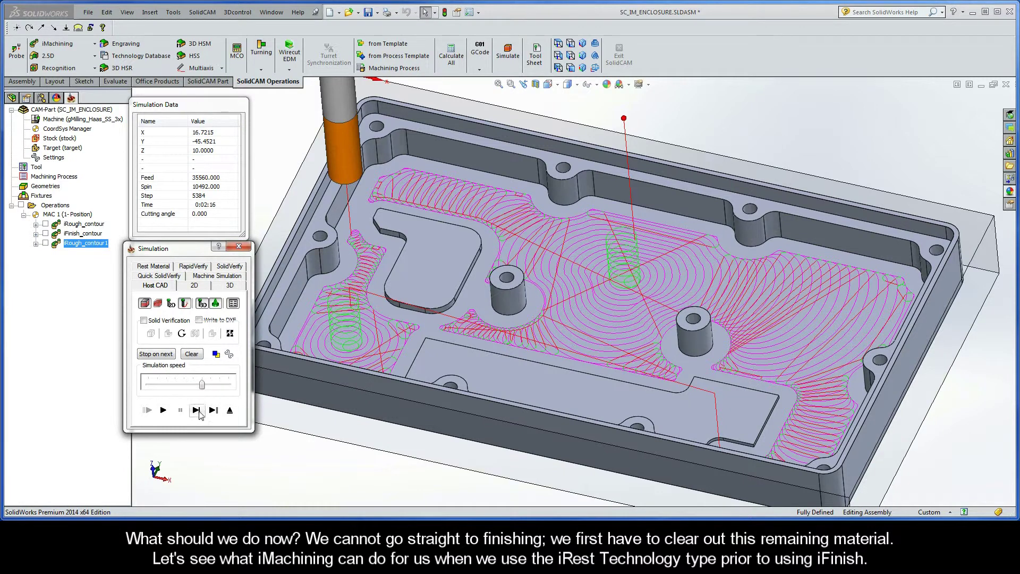
- Exit simulation, copy the roughing operation, switch the copy to iRest and preview contour1
{"action": "left_click", "coordinate": [229, 412]}
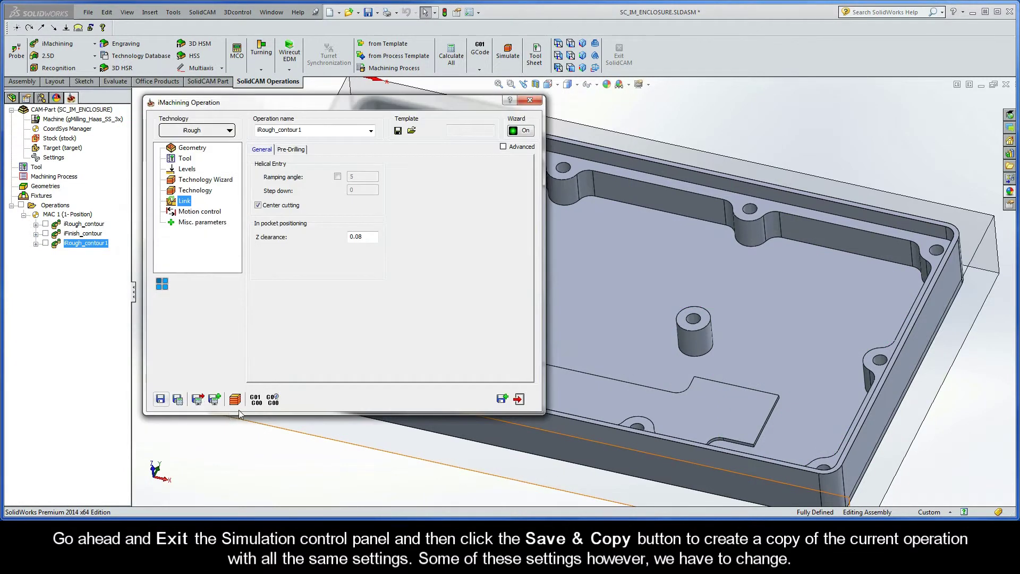
{"action": "left_click", "coordinate": [503, 399]}
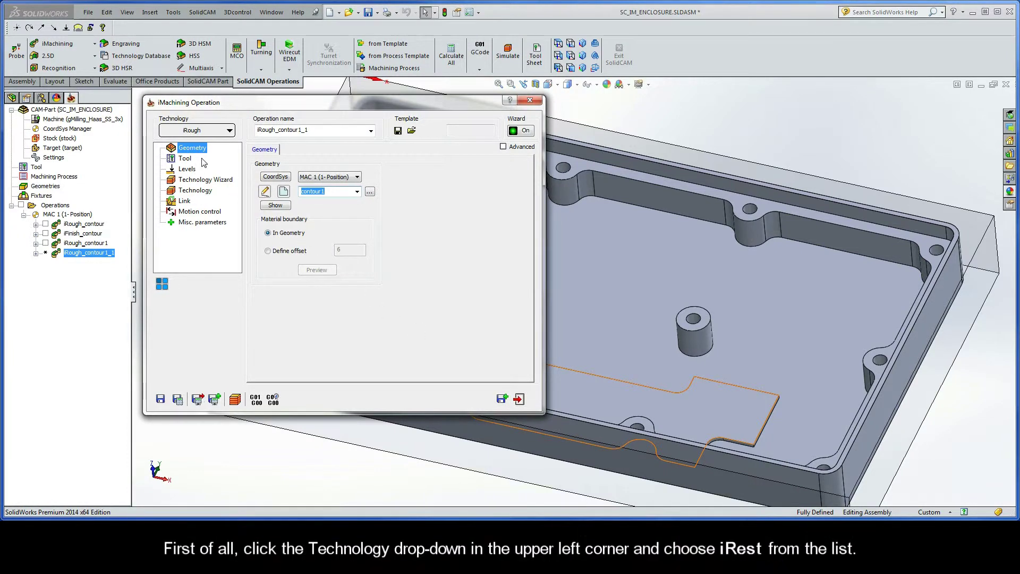
{"action": "left_click", "coordinate": [209, 132]}
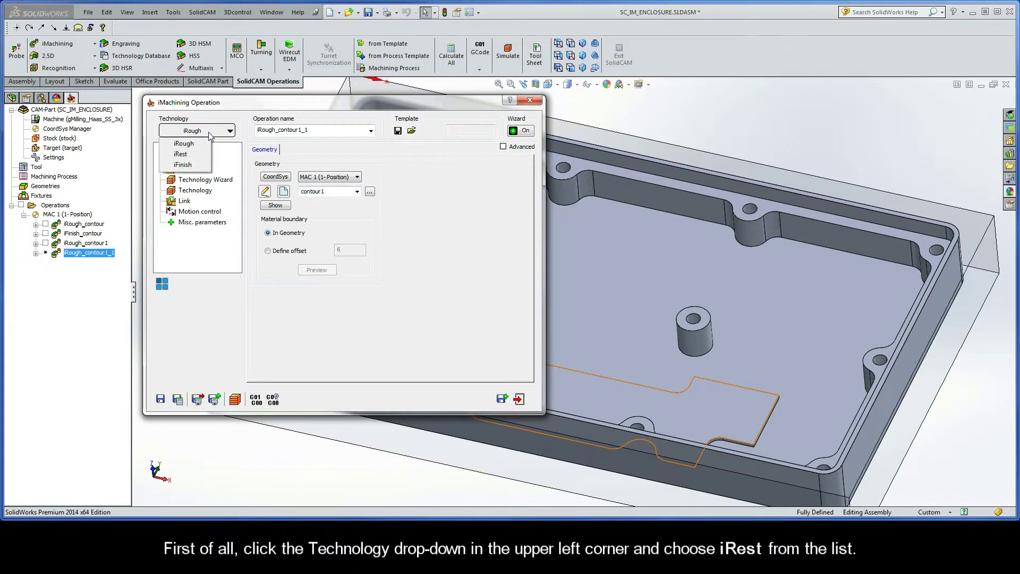
{"action": "left_click", "coordinate": [186, 154]}
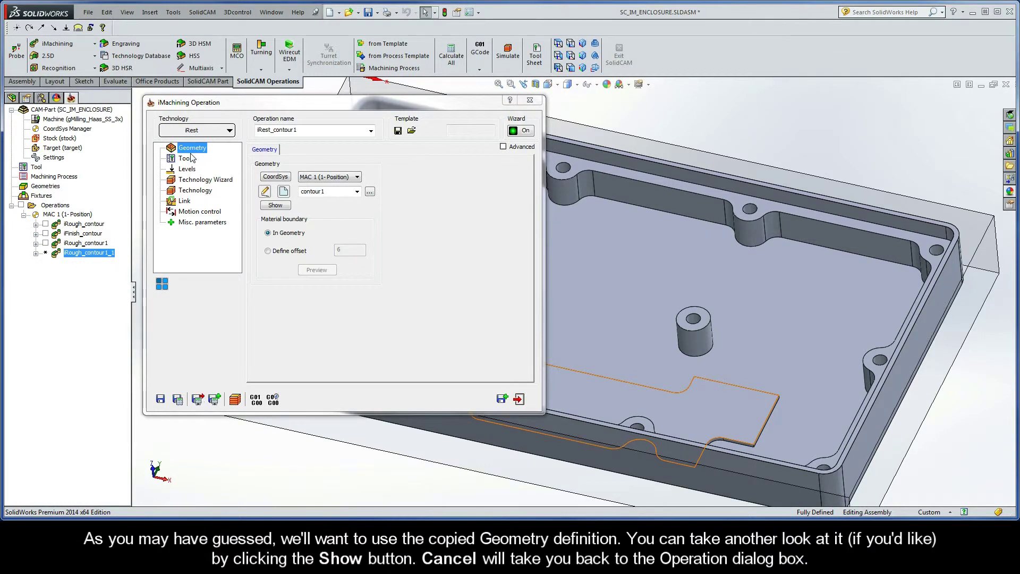
{"action": "left_click", "coordinate": [275, 206]}
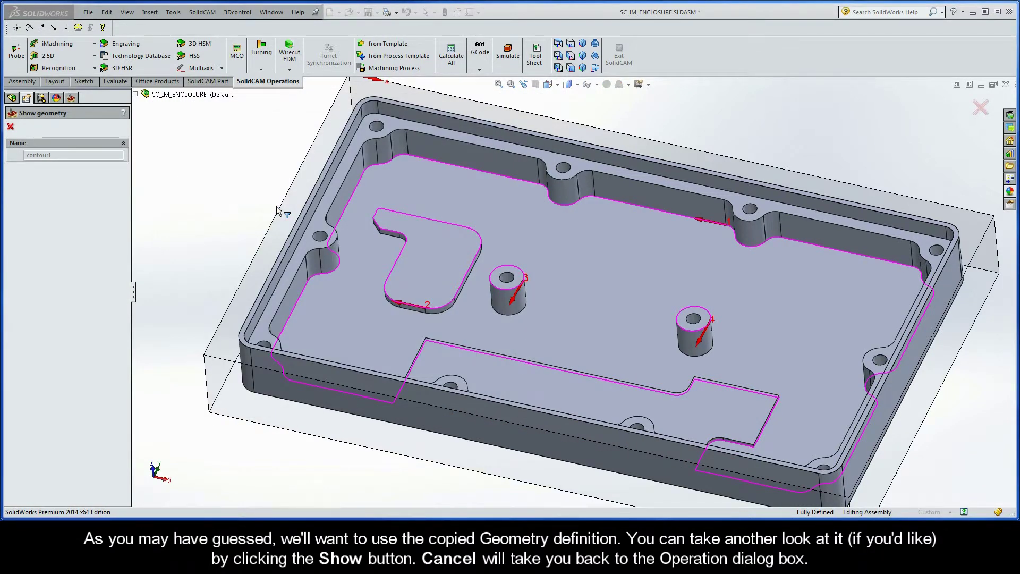
{"action": "left_click", "coordinate": [11, 128]}
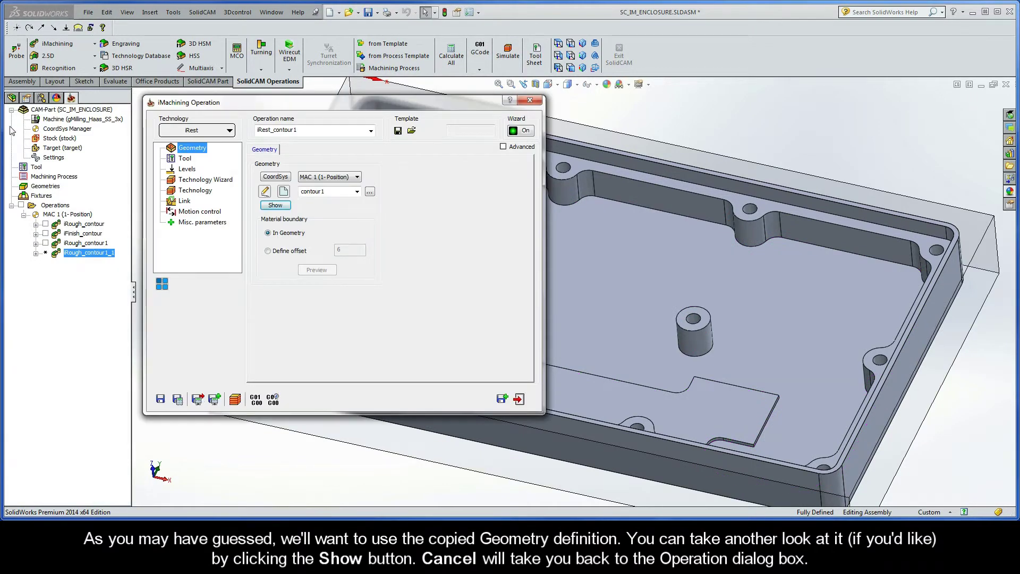
- Add a new 6 mm end mill with 4 flutes as tool 3 for iRest_contour1
{"action": "left_click", "coordinate": [185, 159]}
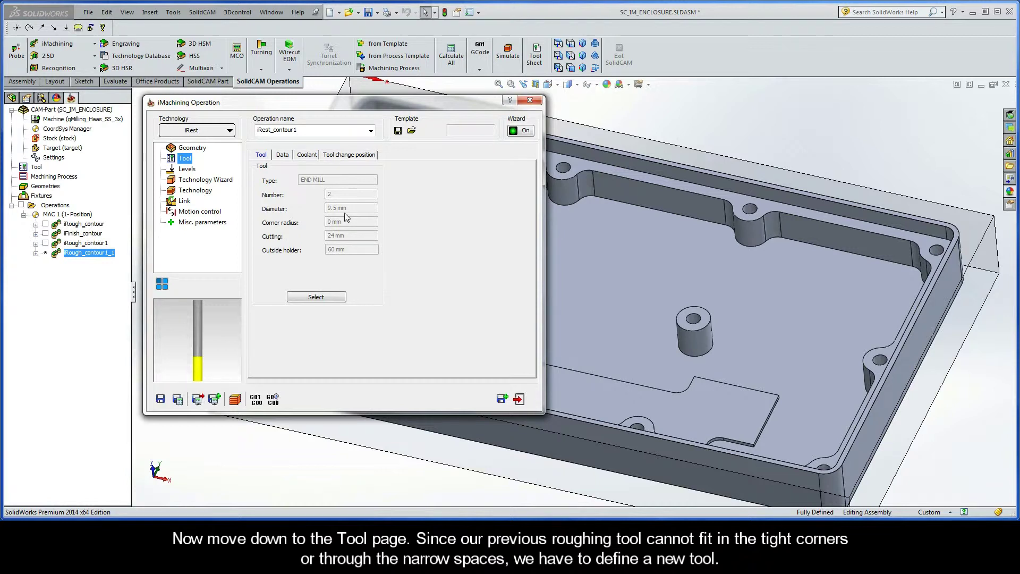
{"action": "left_click", "coordinate": [316, 297]}
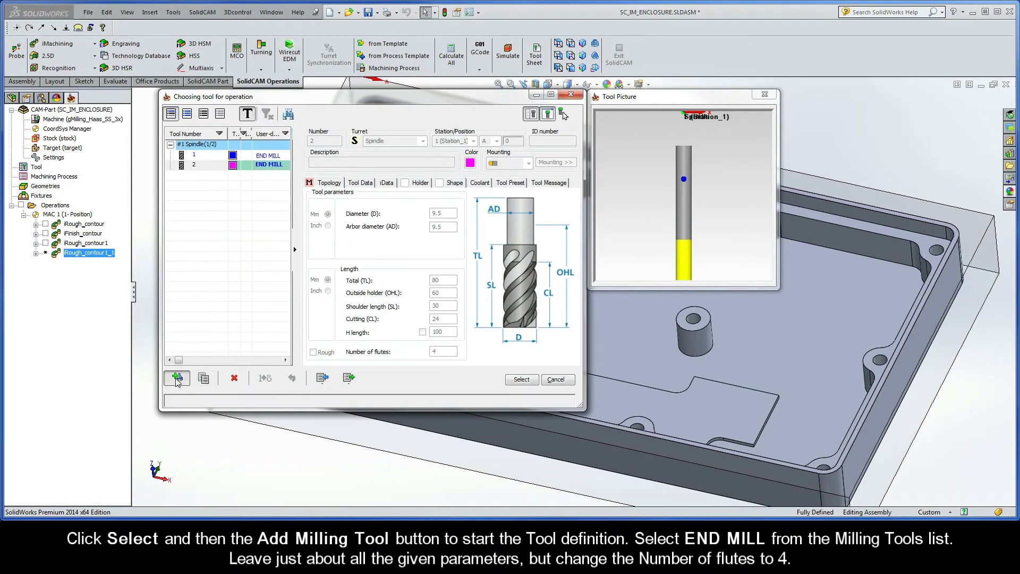
{"action": "left_click", "coordinate": [177, 378]}
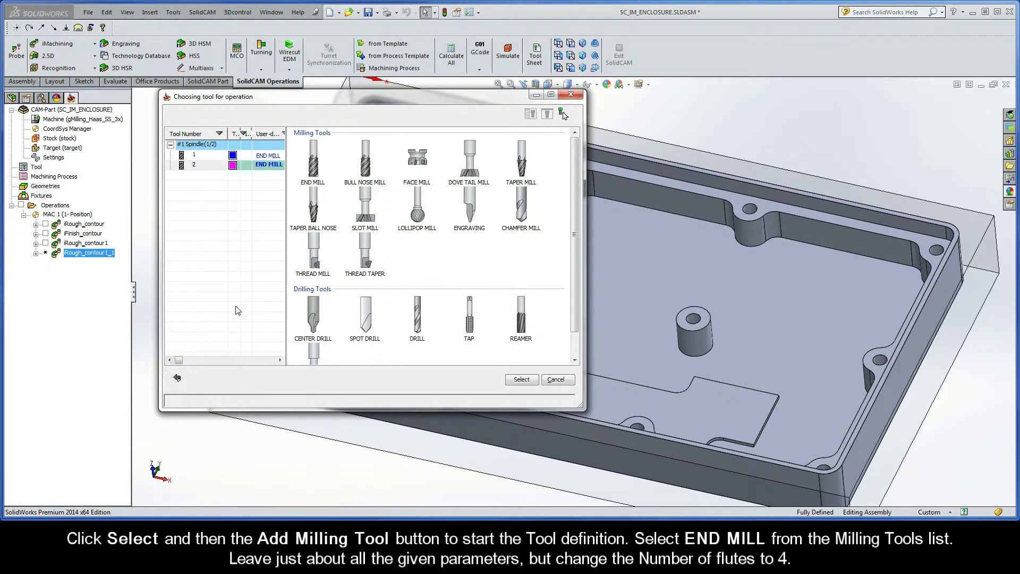
{"action": "left_click", "coordinate": [313, 161]}
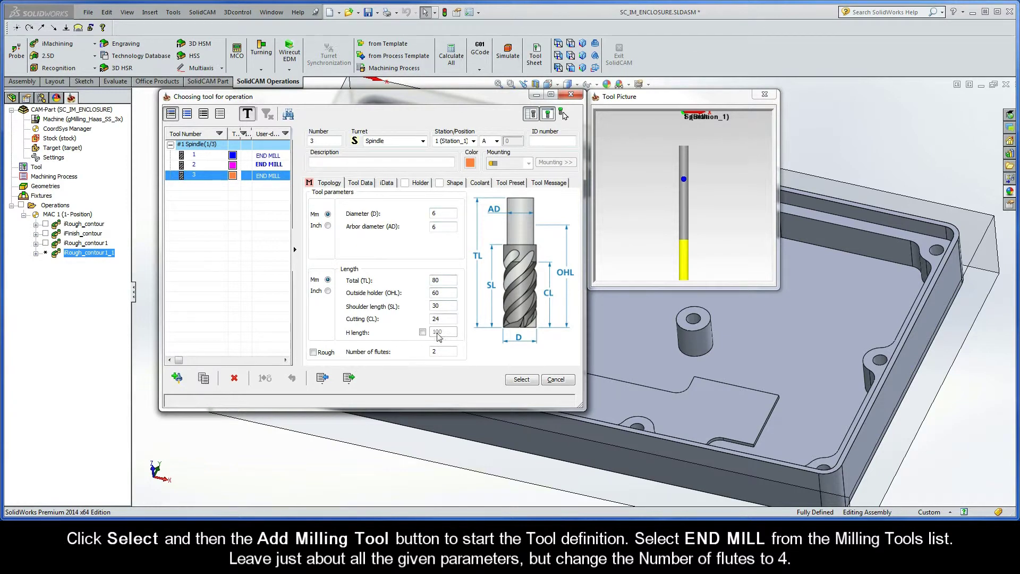
{"action": "double_click", "coordinate": [441, 352]}
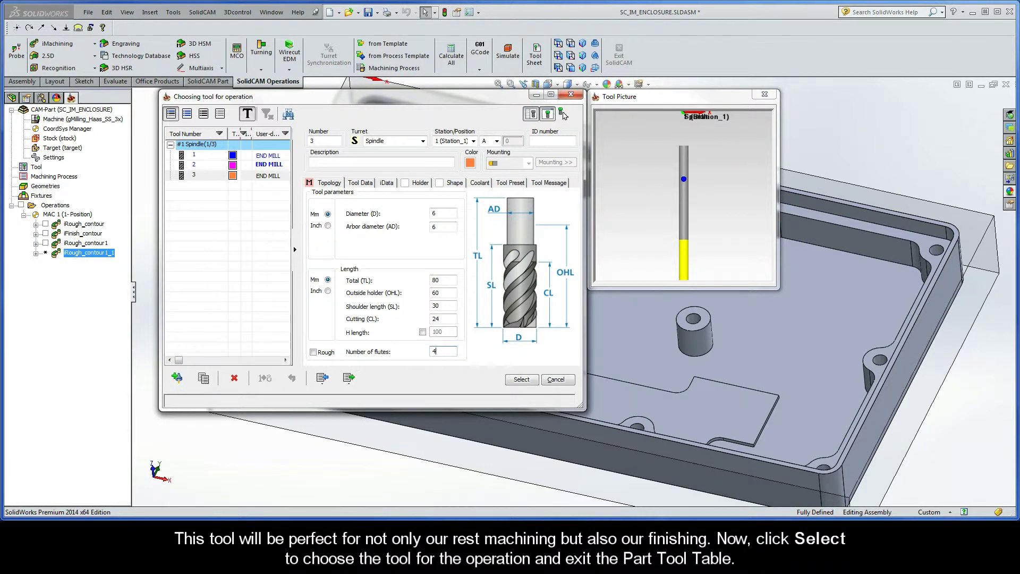
{"action": "left_click", "coordinate": [522, 380]}
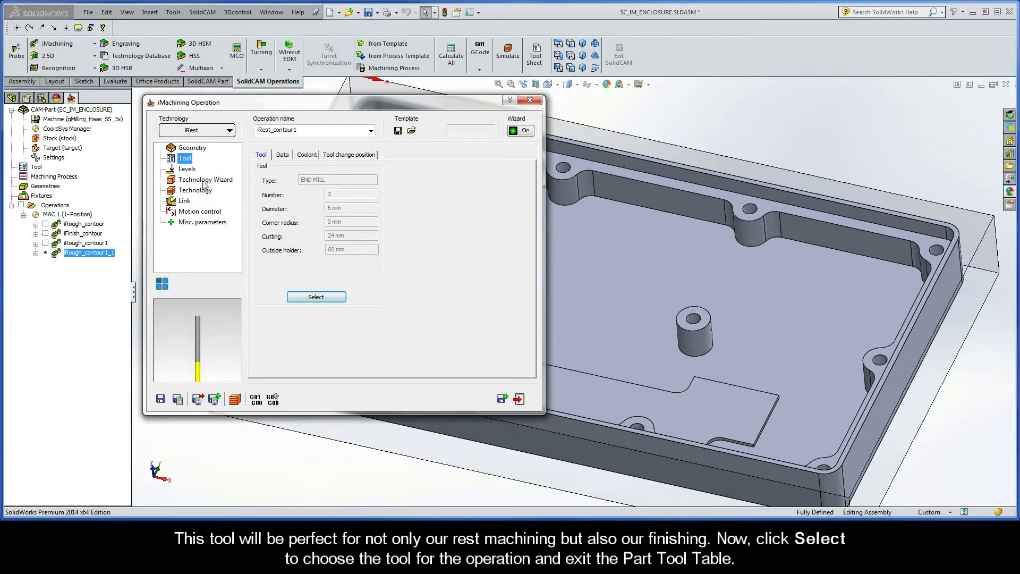
- Review iRest levels and cutting conditions, then show iRest data from parent iRough_contour1 (tool 9.5, offset 0.24)
{"action": "left_click", "coordinate": [188, 172]}
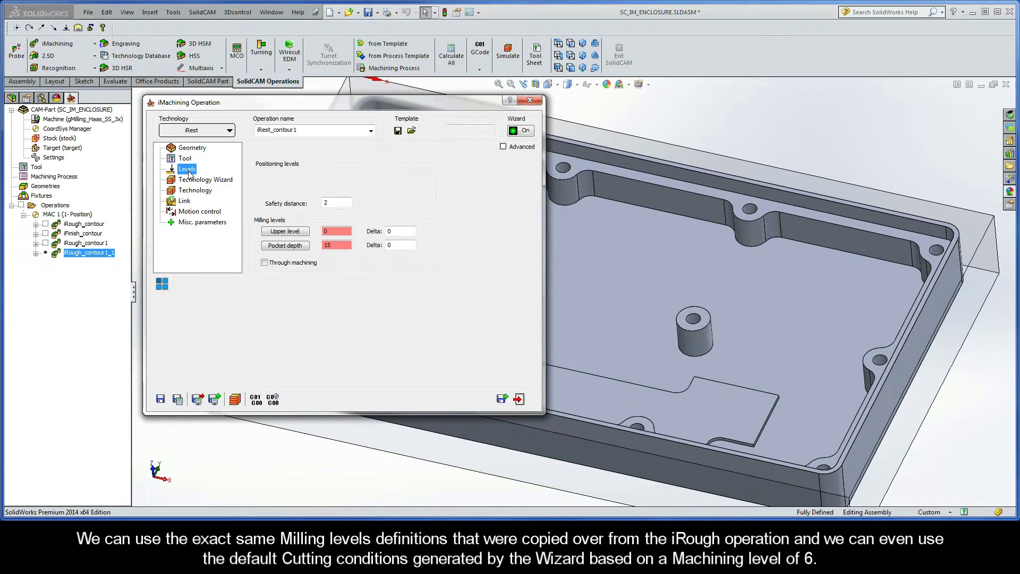
{"action": "left_click", "coordinate": [200, 181]}
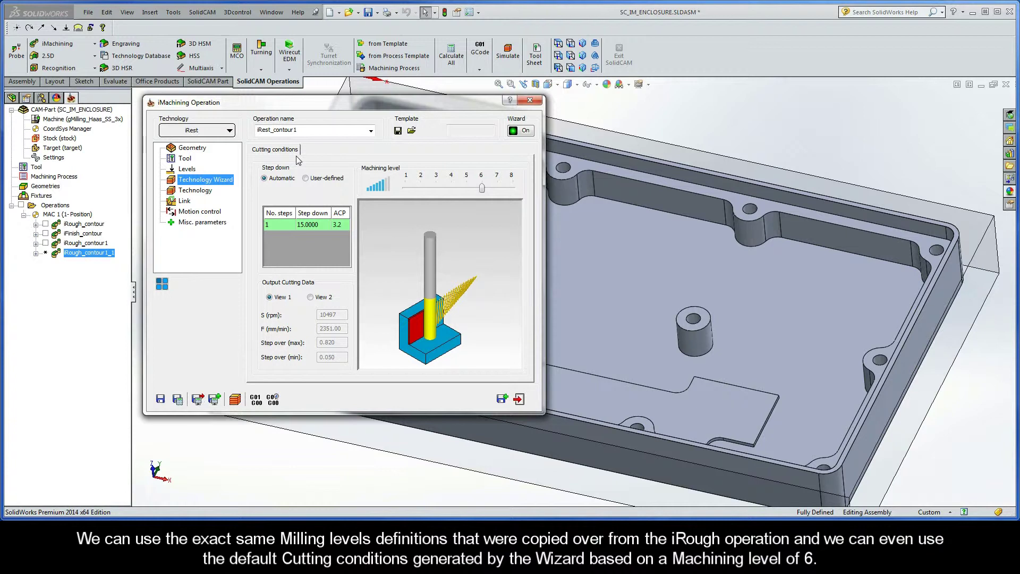
{"action": "left_click", "coordinate": [196, 190]}
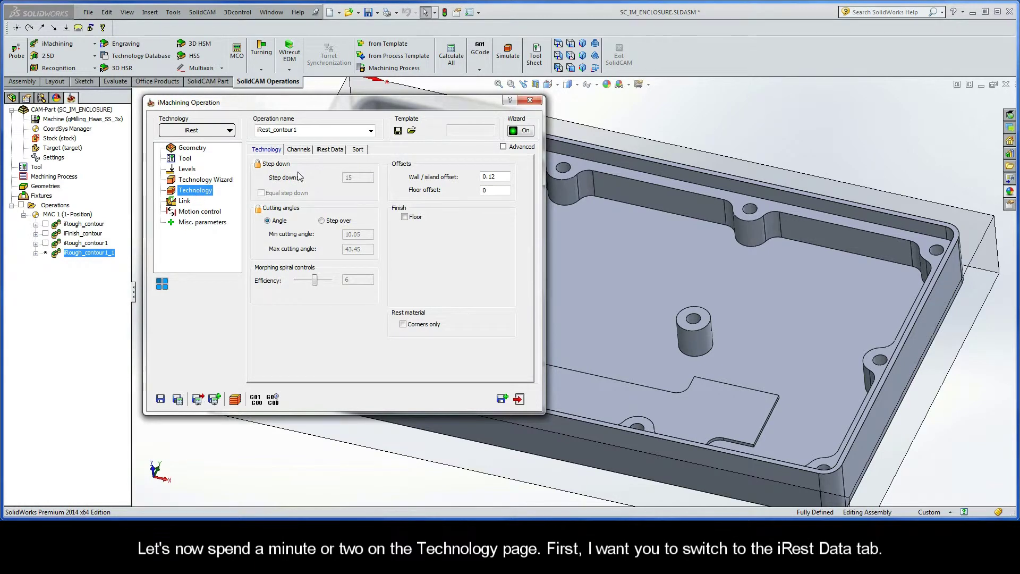
{"action": "left_click", "coordinate": [330, 150]}
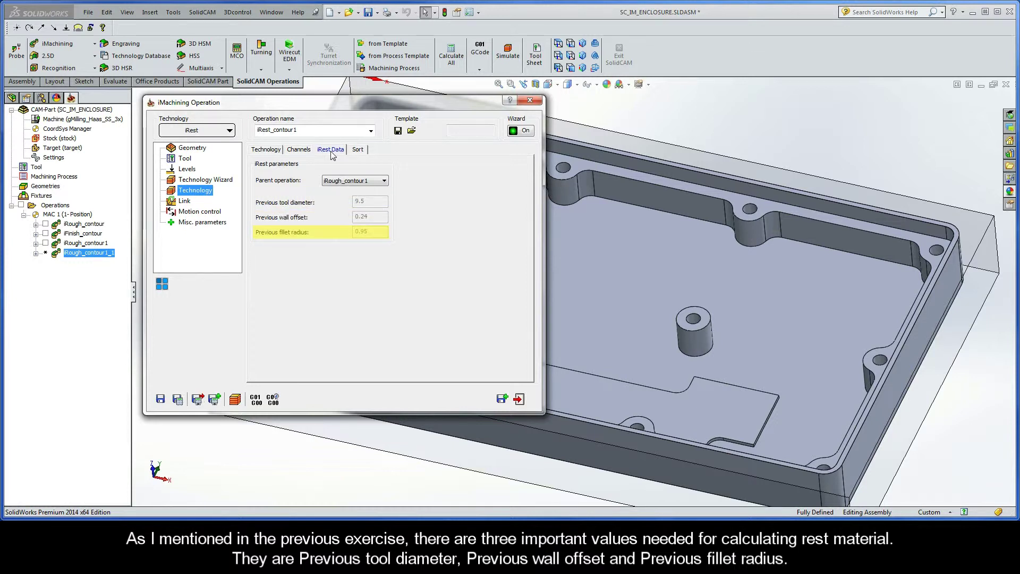
{"action": "left_click", "coordinate": [342, 182]}
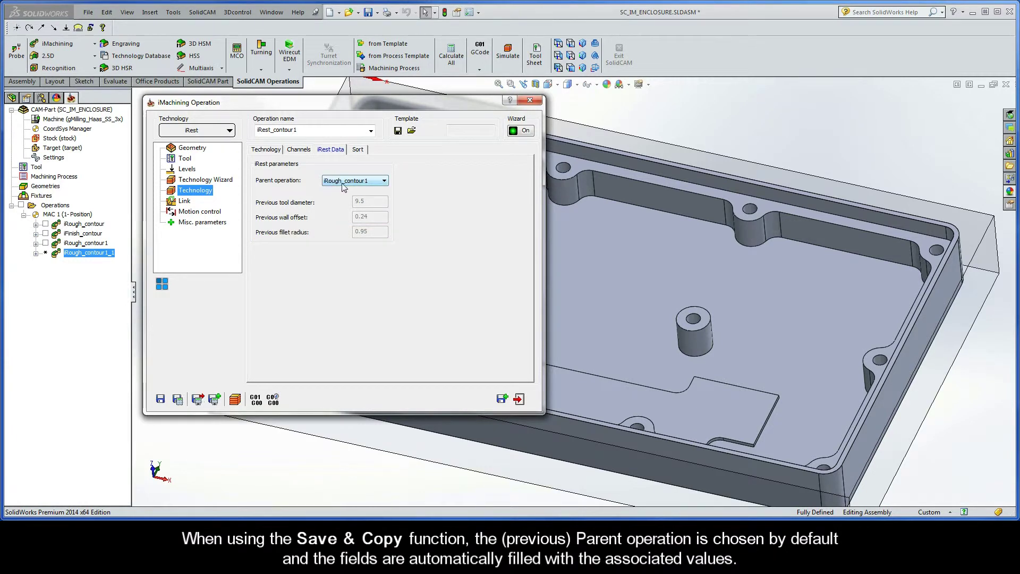
{"action": "left_click", "coordinate": [371, 184]}
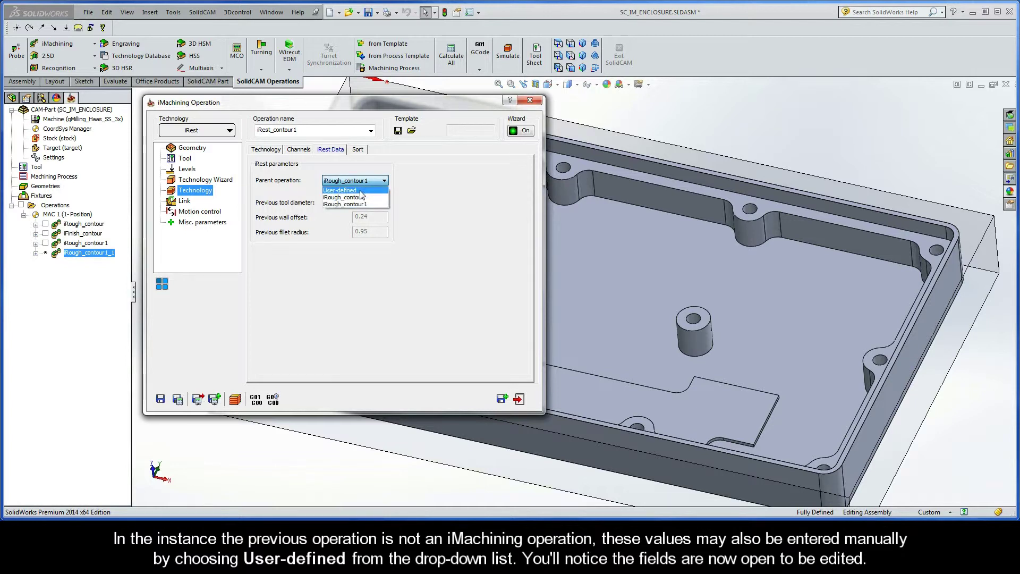
{"action": "left_click", "coordinate": [360, 191]}
{"action": "double_click", "coordinate": [375, 202]}
{"action": "double_click", "coordinate": [374, 216]}
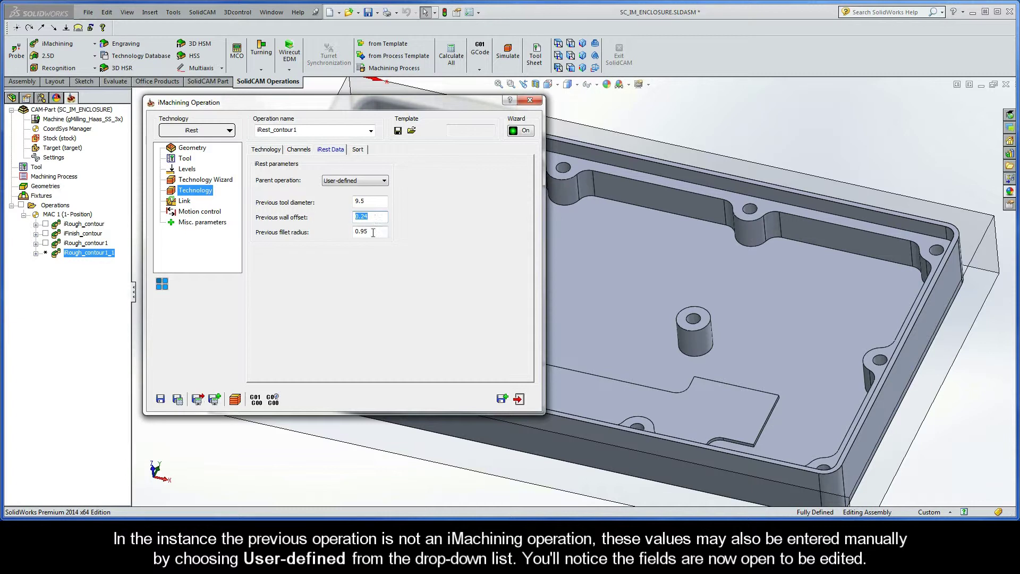
{"action": "double_click", "coordinate": [373, 232]}
{"action": "left_click", "coordinate": [366, 182]}
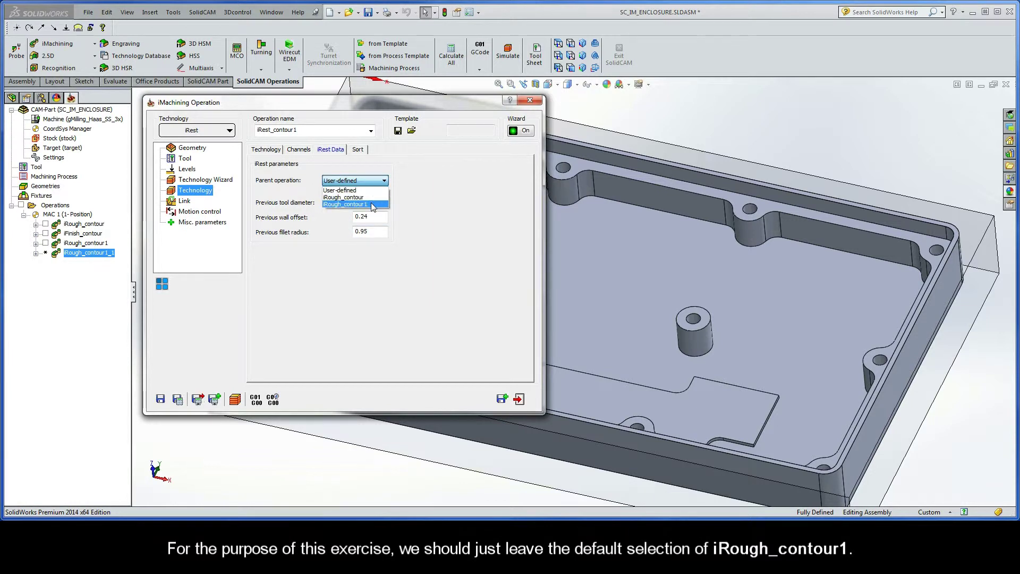
{"action": "left_click", "coordinate": [371, 204]}
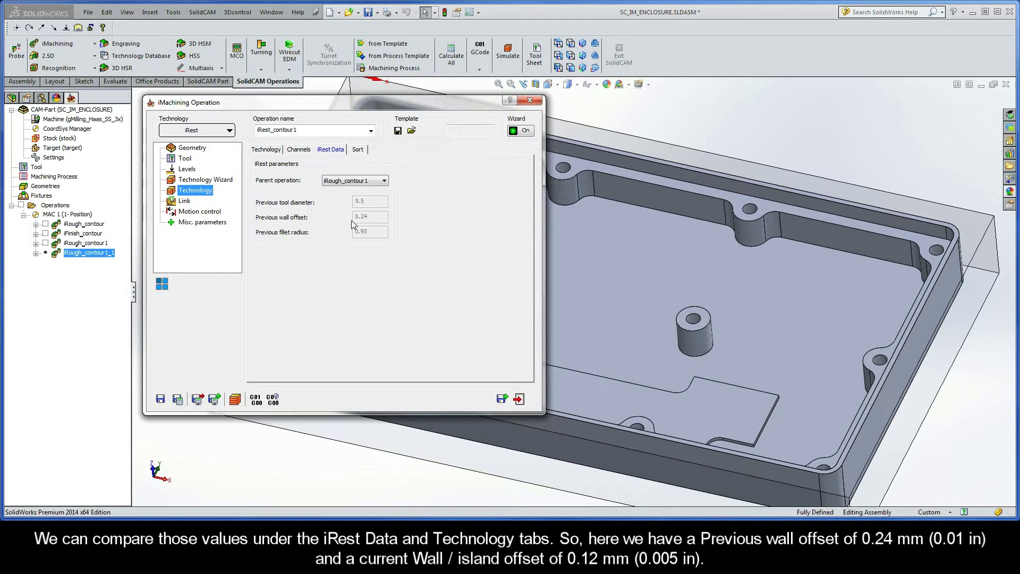
- Check the 0.12 wall / island offset, then save and calculate the iRest toolpath
{"action": "left_click", "coordinate": [272, 151]}
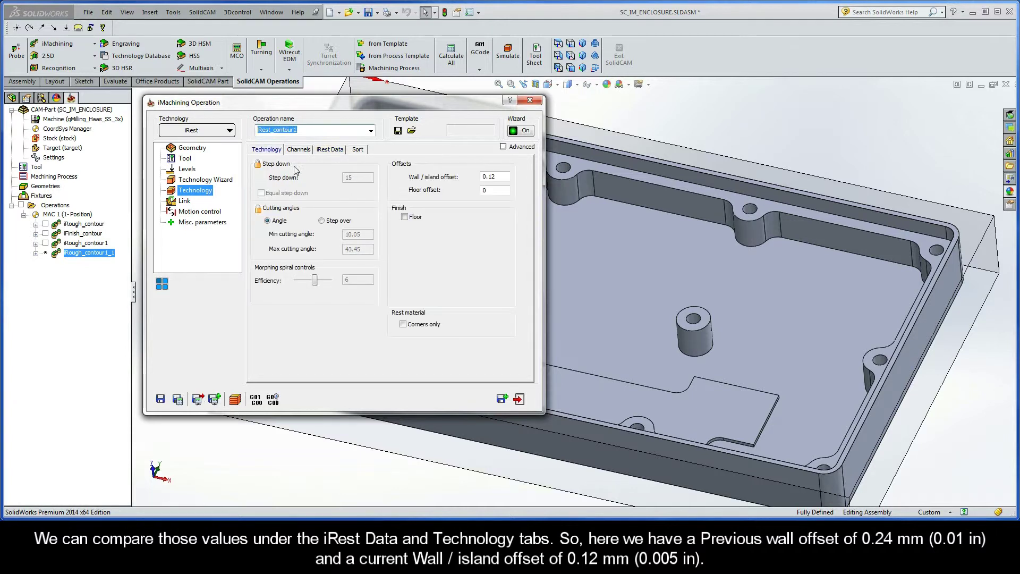
{"action": "left_click", "coordinate": [494, 177]}
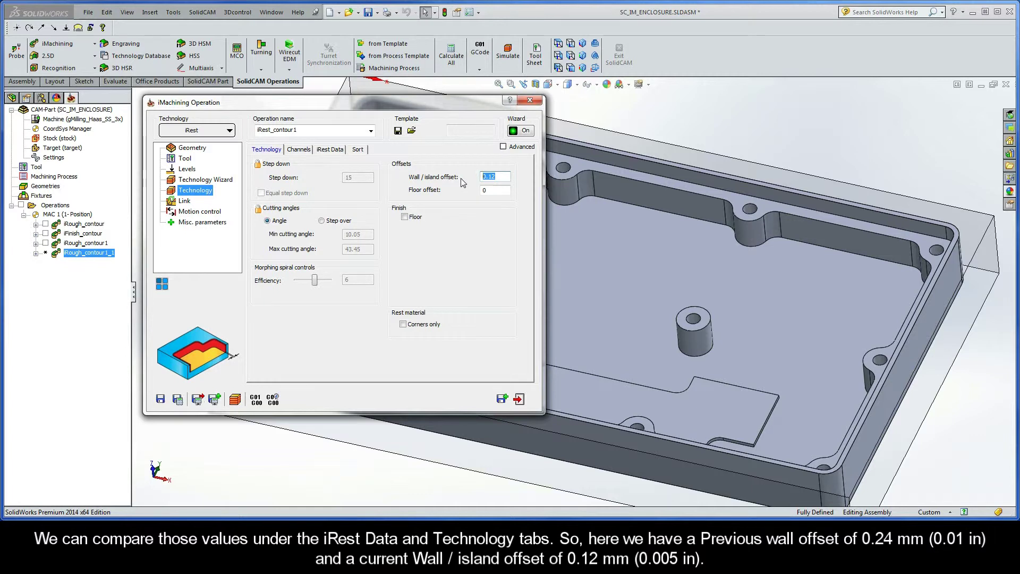
{"action": "left_click", "coordinate": [178, 399]}
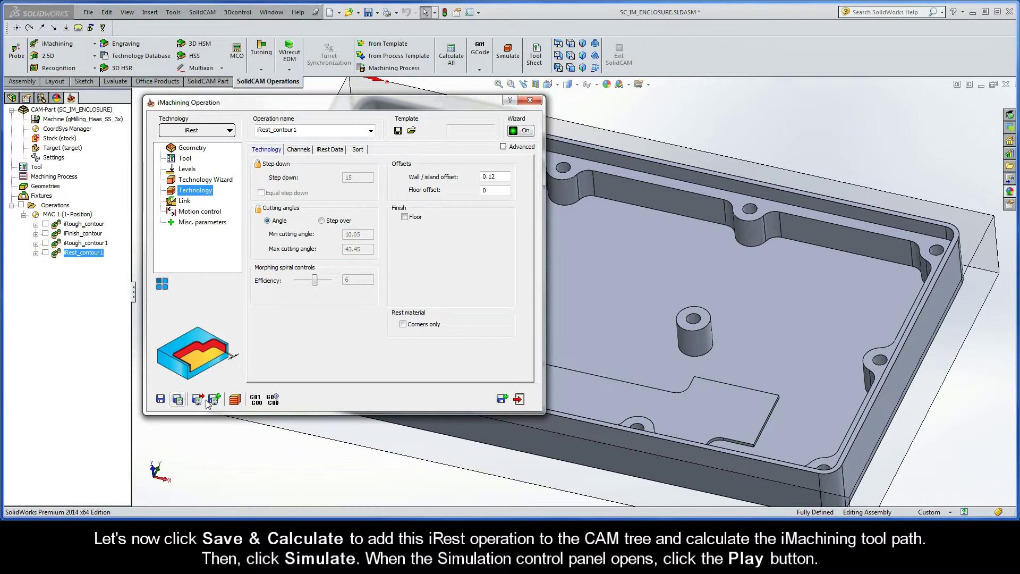
- Open the iRest_contour1 simulation, lower the speed and play the full rest-machining toolpath
{"action": "left_click", "coordinate": [236, 400]}
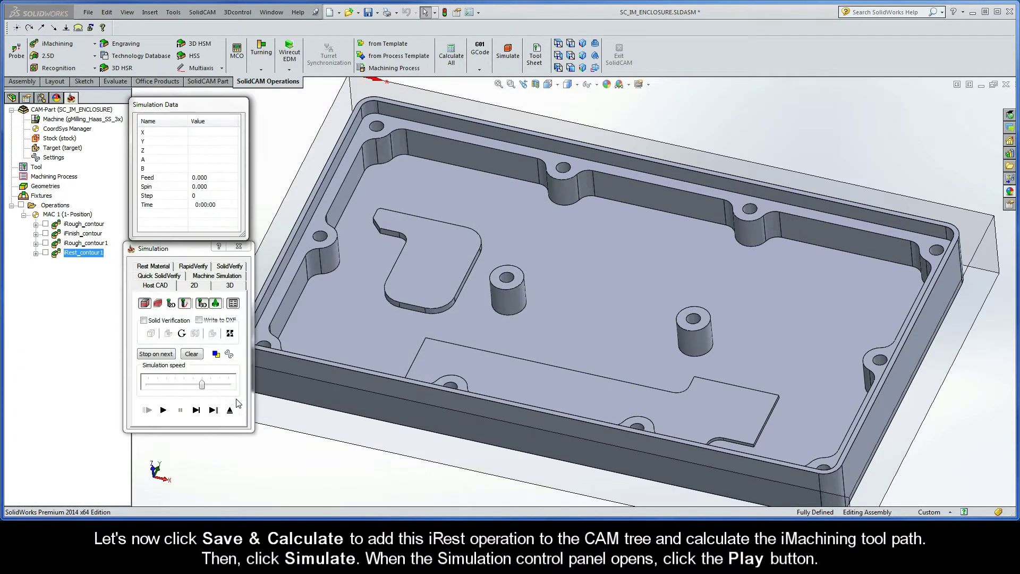
{"action": "left_click_drag", "start_coordinate": [203, 384], "coordinate": [184, 386]}
{"action": "left_click", "coordinate": [164, 410]}
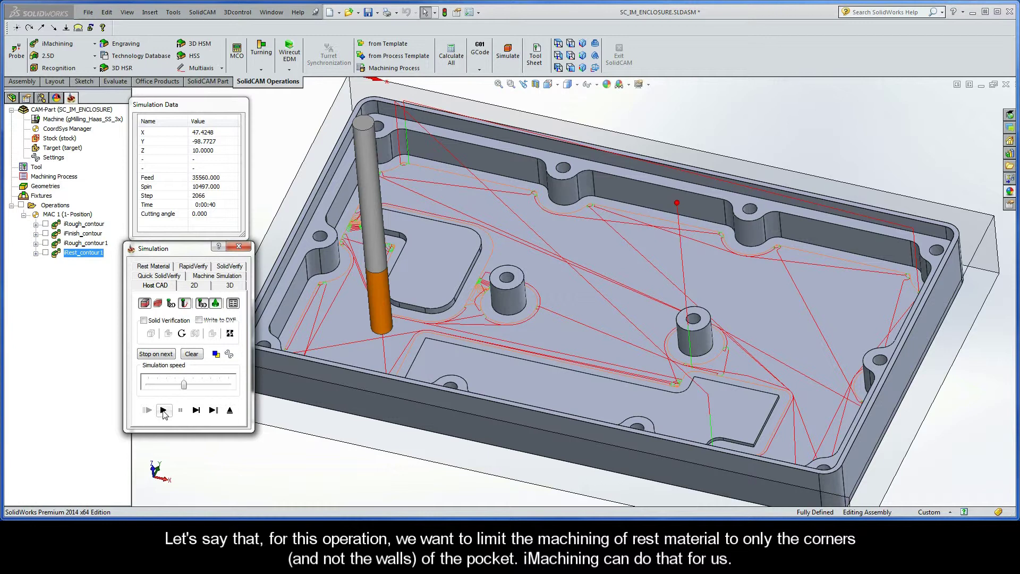
- Exit the simulation and switch iRest_contour1 rest material to Corners only
{"action": "left_click", "coordinate": [230, 410]}
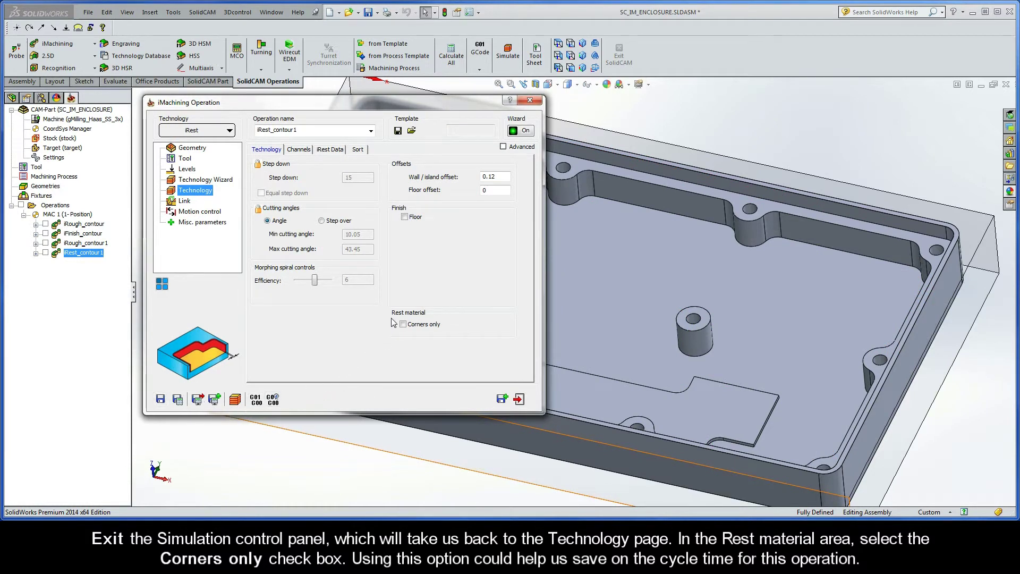
{"action": "left_click", "coordinate": [403, 325]}
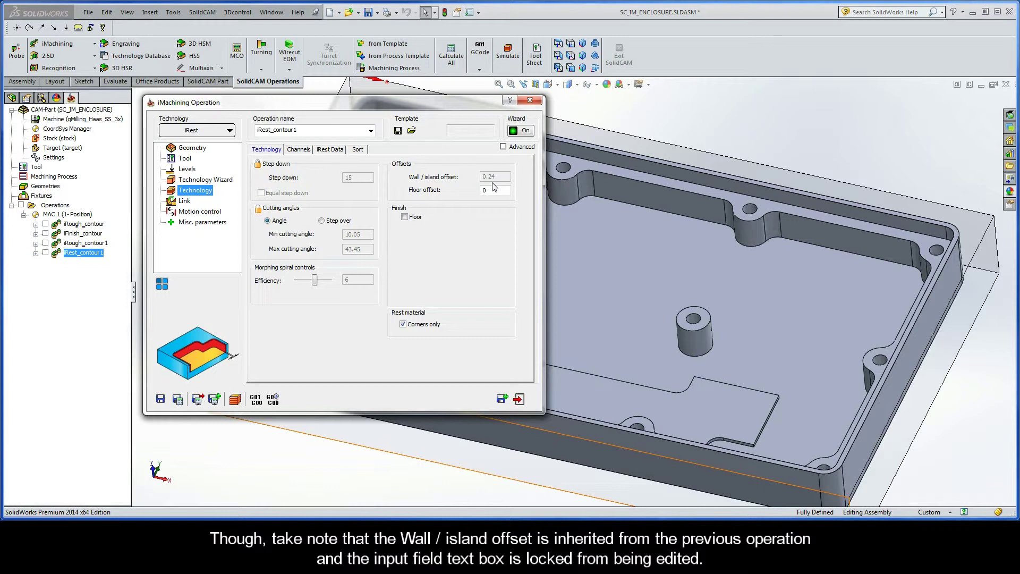
- Recalculate iRest_contour1 and play its corner-only simulation, with a cycle time of 0:00:24
{"action": "left_click", "coordinate": [178, 400]}
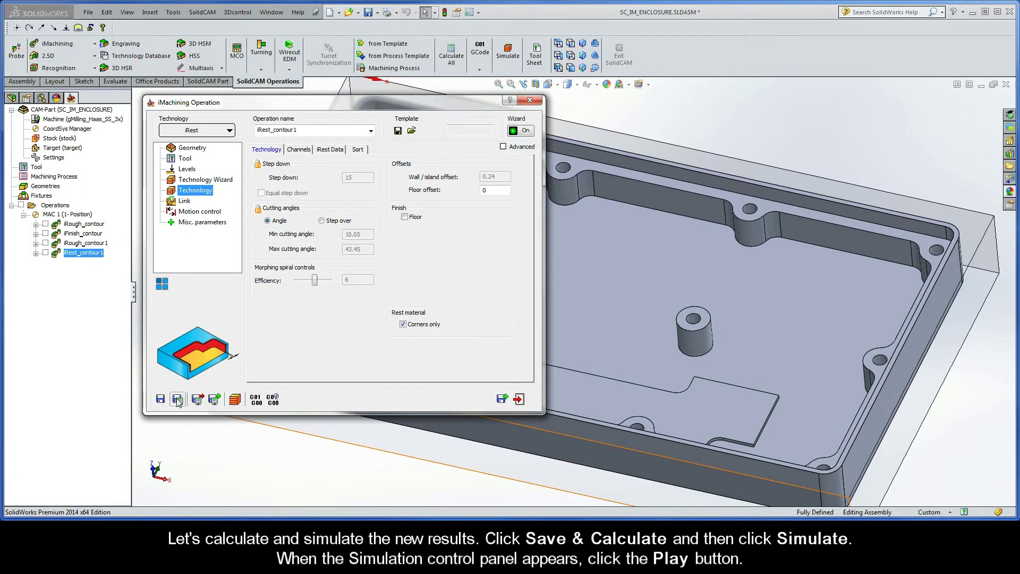
{"action": "left_click", "coordinate": [235, 399]}
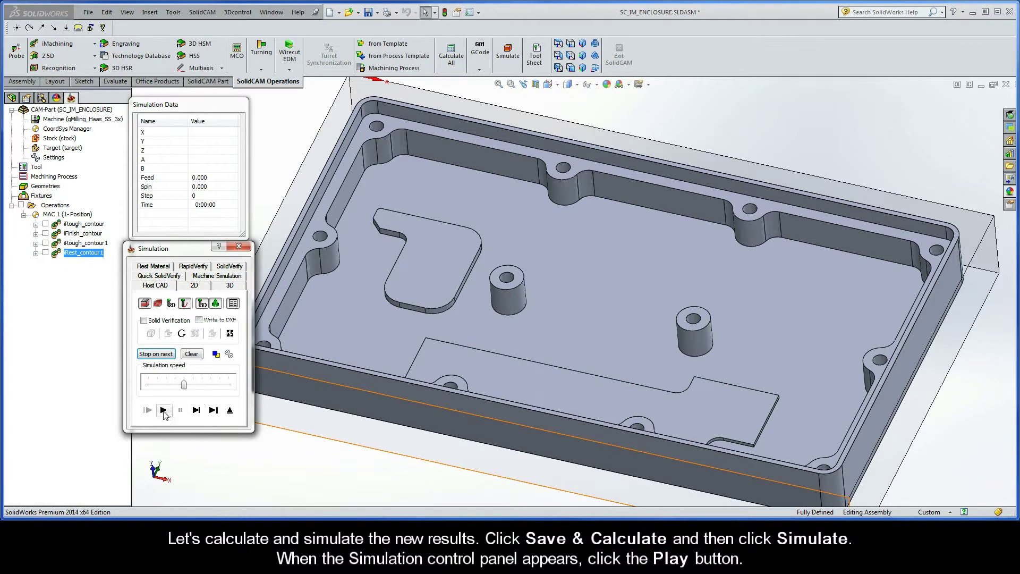
{"action": "left_click", "coordinate": [163, 410]}
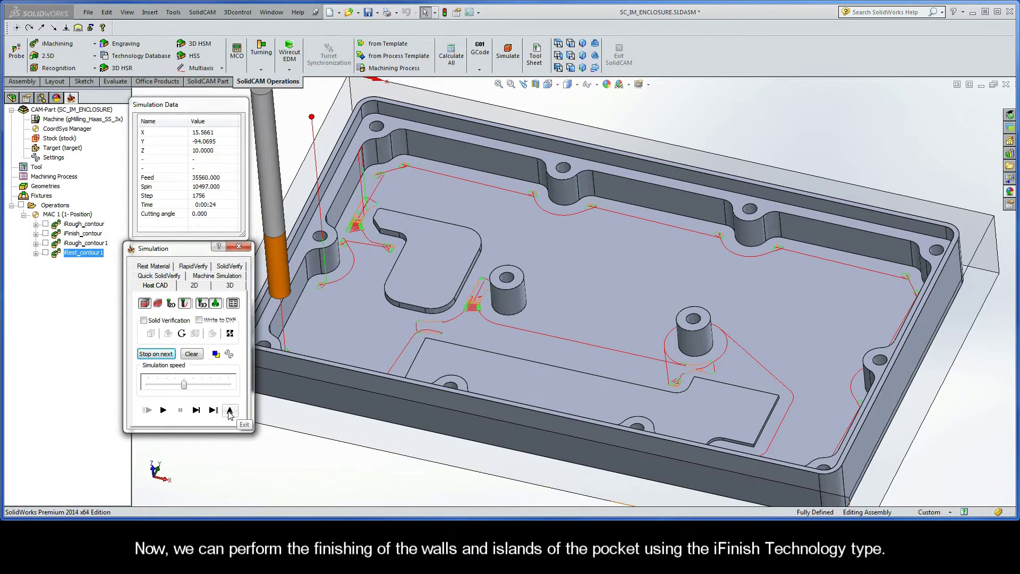
- Copy the iRest operation as iFinish_contour1, keeping contour1, the 6 mm end mill and depth 15
{"action": "left_click", "coordinate": [230, 410]}
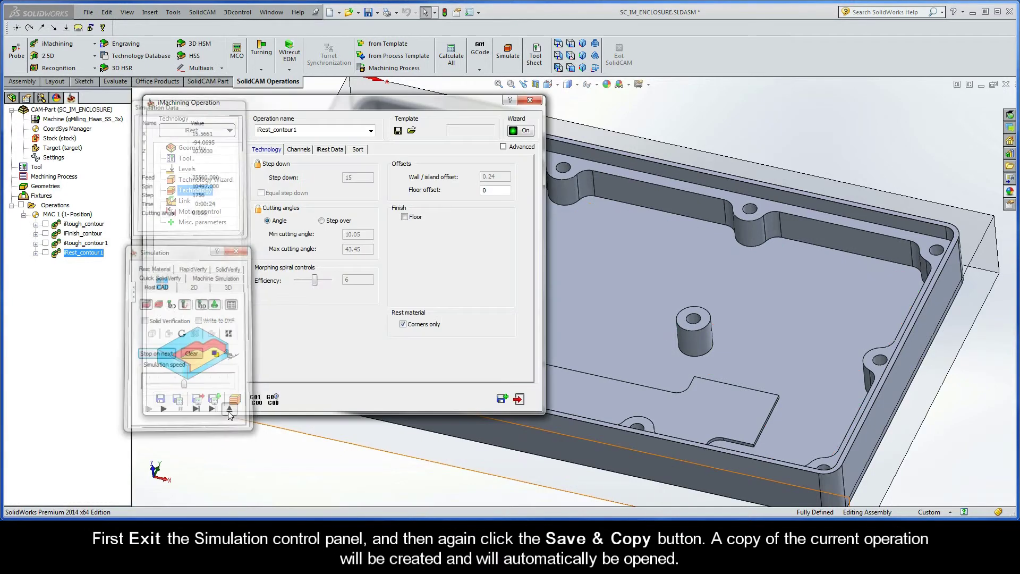
{"action": "left_click", "coordinate": [502, 400]}
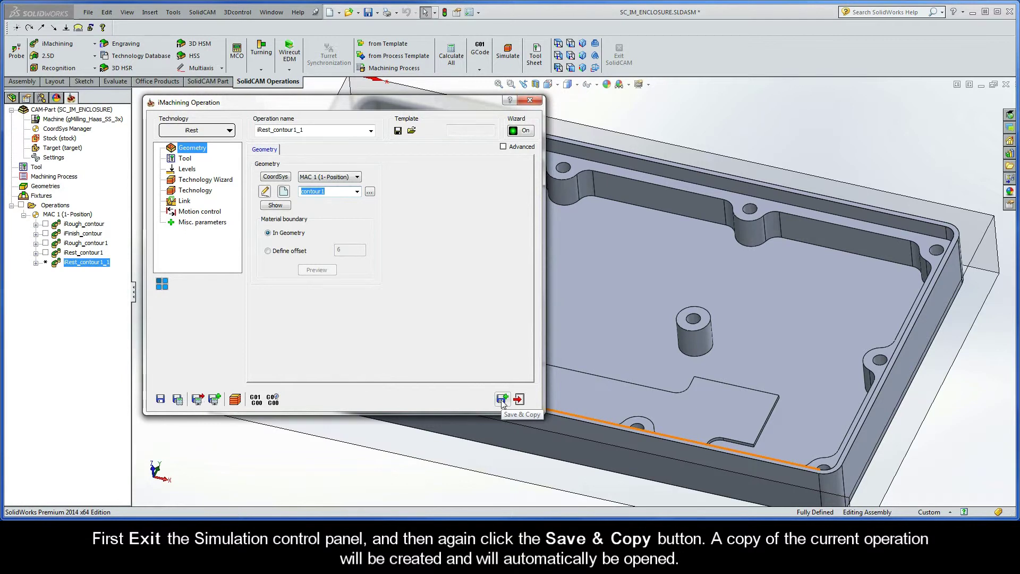
{"action": "left_click", "coordinate": [202, 132]}
{"action": "left_click", "coordinate": [200, 168]}
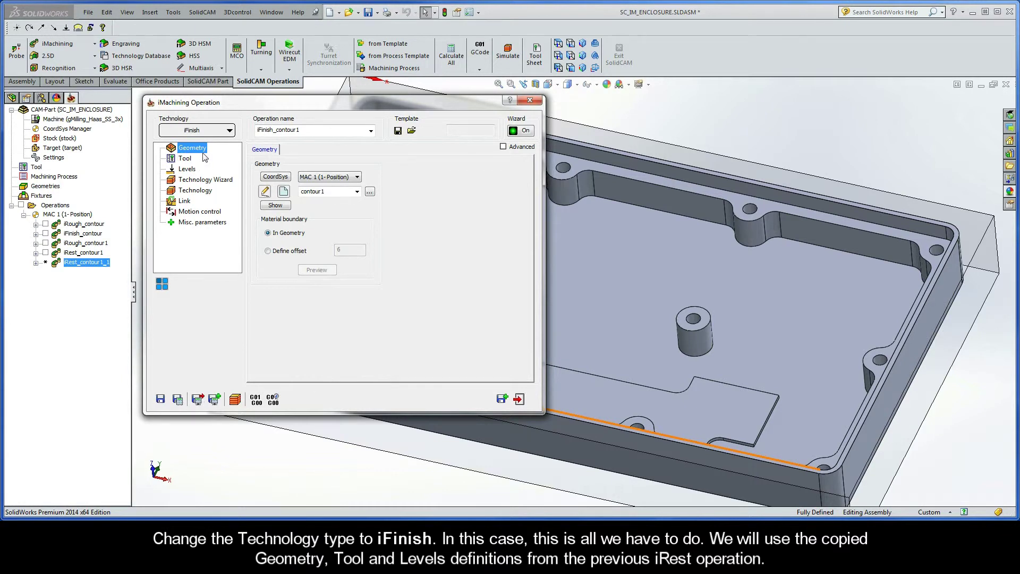
{"action": "left_click", "coordinate": [186, 160]}
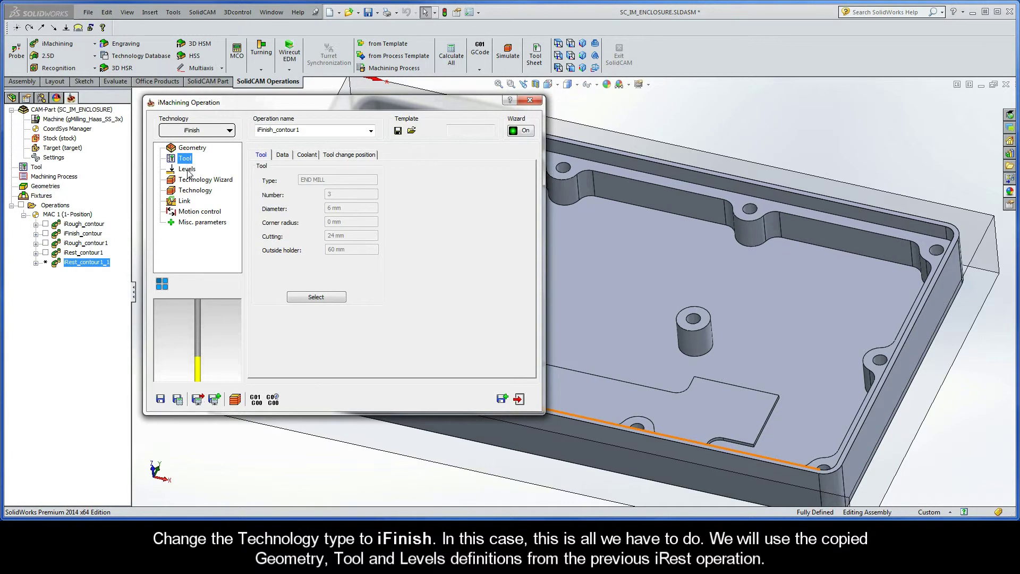
{"action": "left_click", "coordinate": [188, 171]}
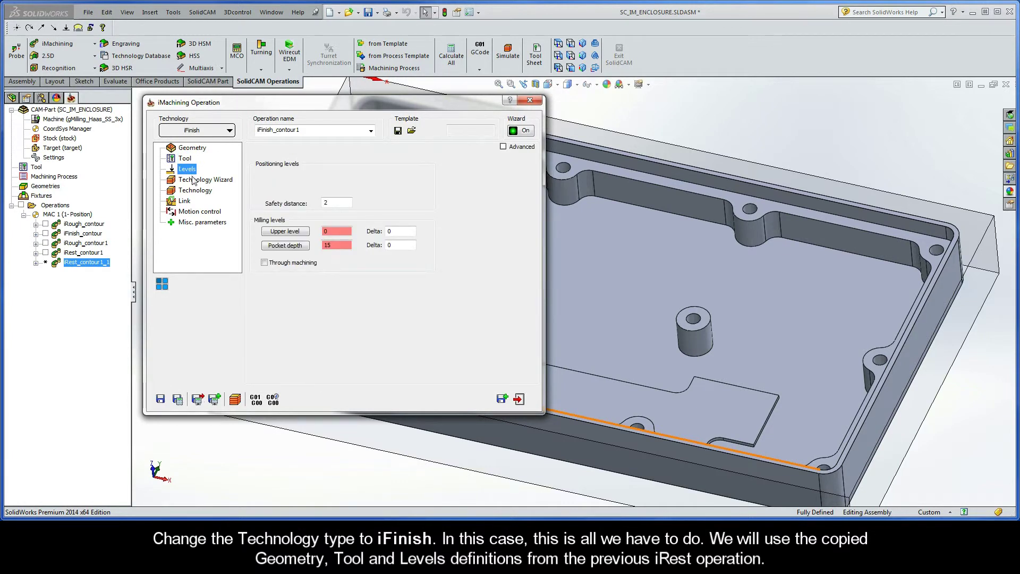
- Show iFinish_contour1's iRest data: parent iRest_contour1, tool diameter 6, wall offset 0.24, fillet radius 0.6
{"action": "left_click", "coordinate": [201, 182]}
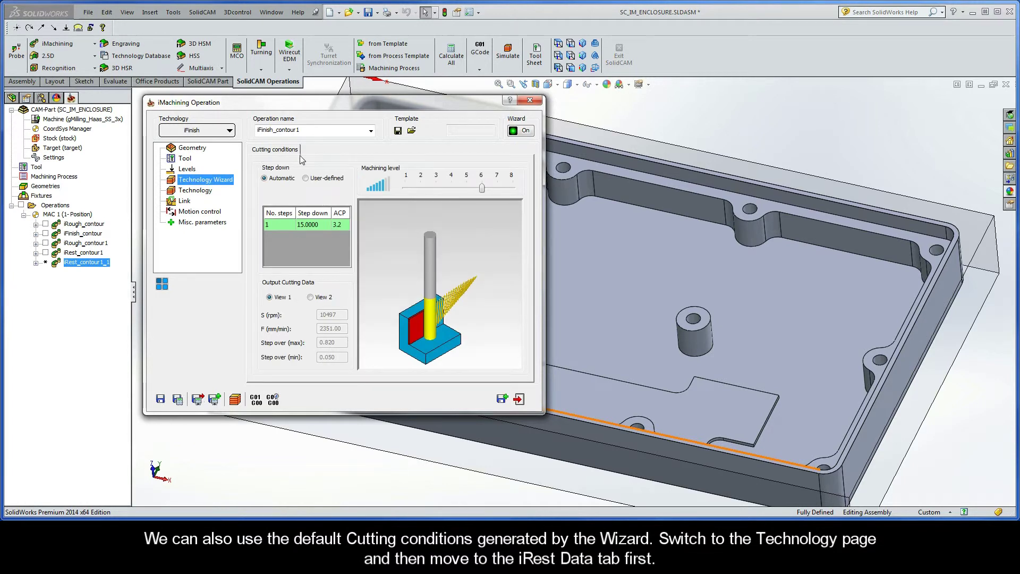
{"action": "left_click", "coordinate": [198, 195]}
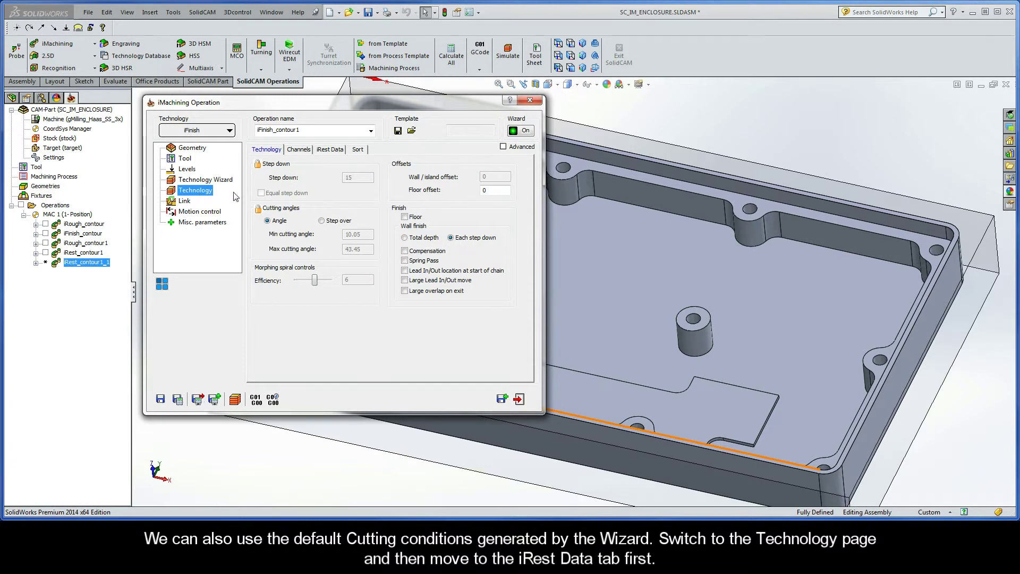
{"action": "left_click", "coordinate": [330, 150]}
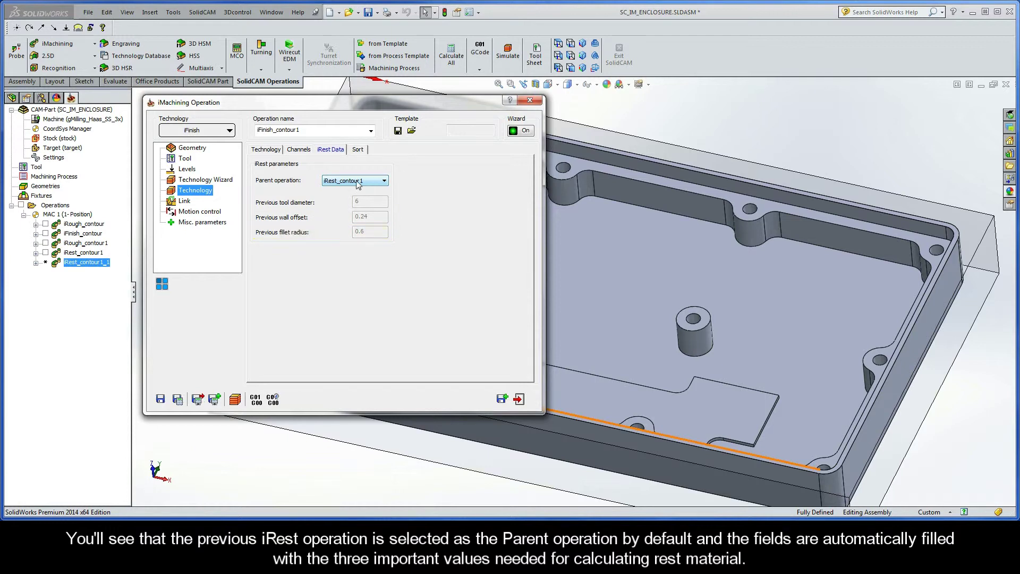
- Finish walls each step down with an added Spring Pass, leaving the floor unfinished
{"action": "left_click", "coordinate": [268, 150]}
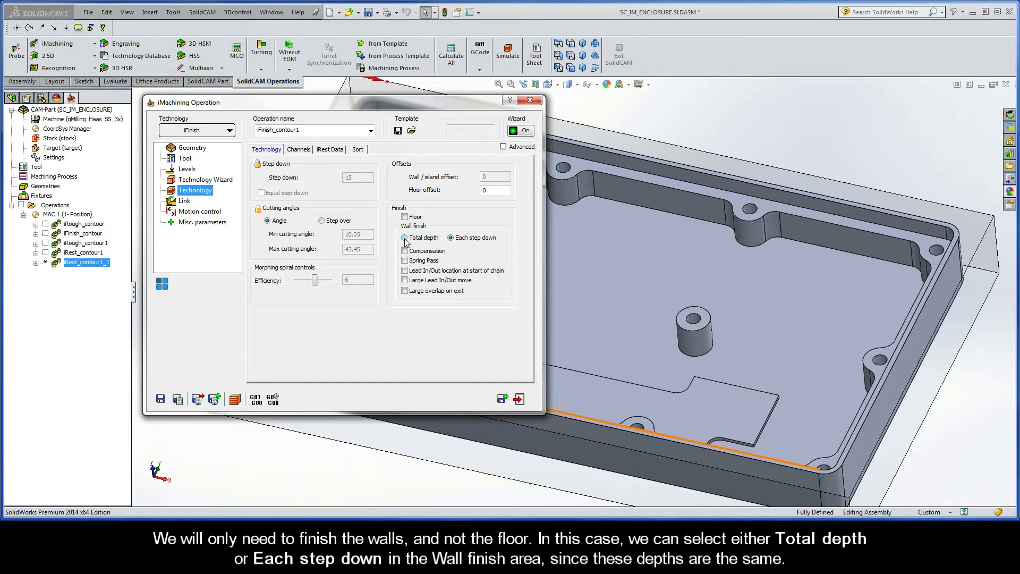
{"action": "left_click", "coordinate": [405, 239]}
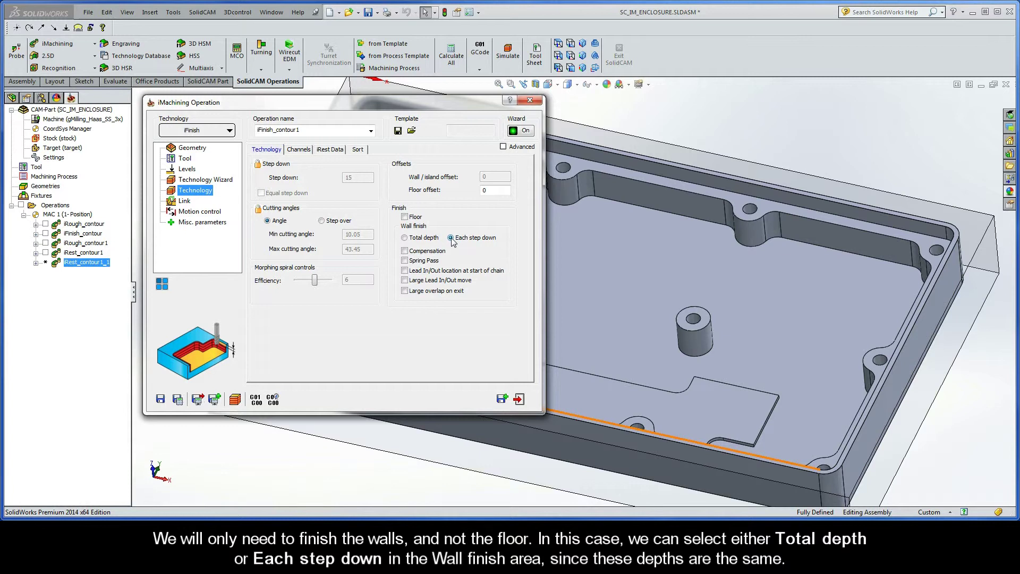
{"action": "left_click", "coordinate": [405, 261]}
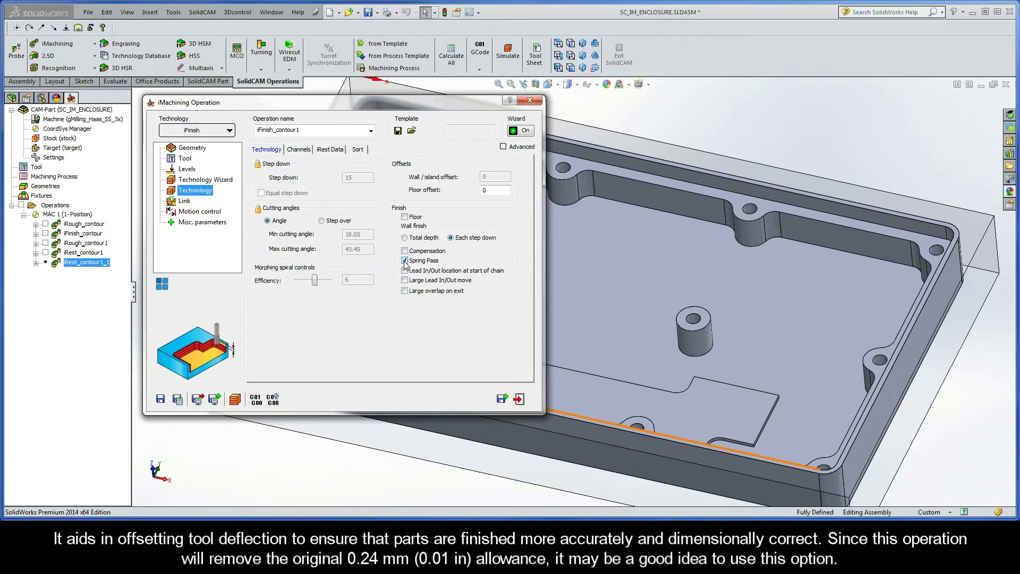
- Calculate iFinish_contour1 and play its simulation at adjusted speed, cycle time 0:00:57
{"action": "left_click", "coordinate": [178, 399]}
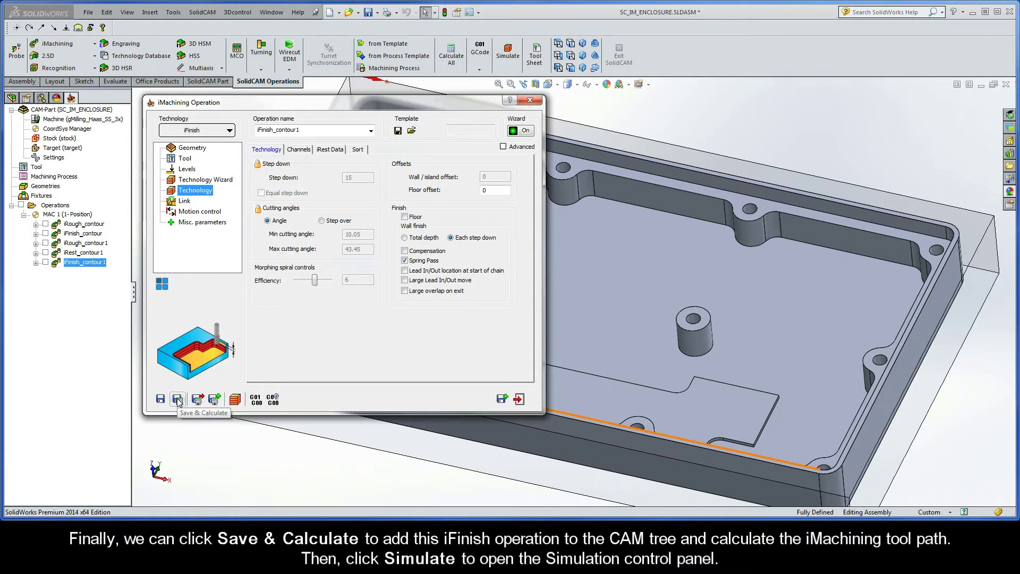
{"action": "left_click", "coordinate": [236, 400]}
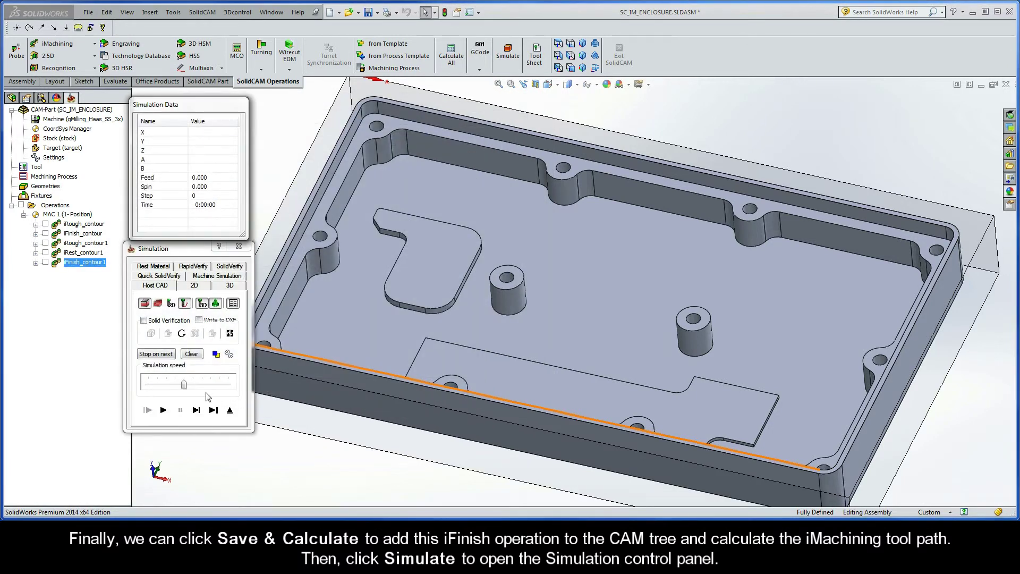
{"action": "left_click_drag", "start_coordinate": [185, 384], "coordinate": [167, 386]}
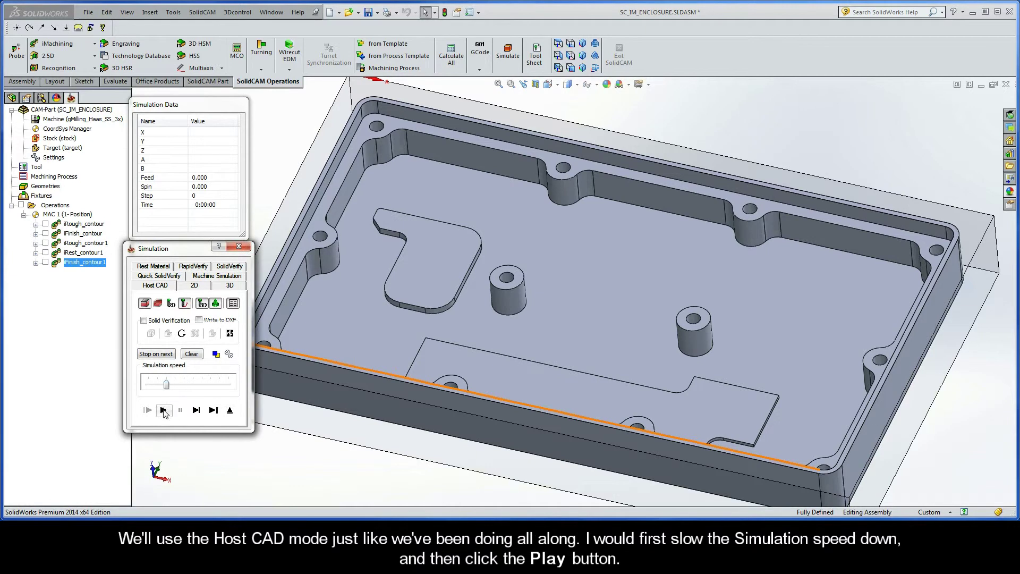
{"action": "left_click", "coordinate": [164, 411]}
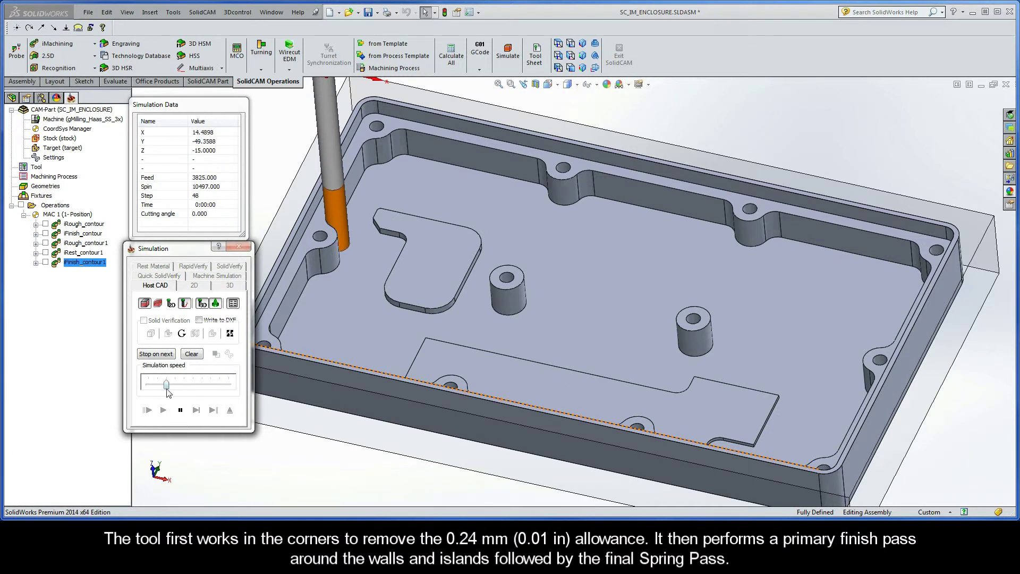
{"action": "left_click_drag", "start_coordinate": [166, 388], "coordinate": [175, 389]}
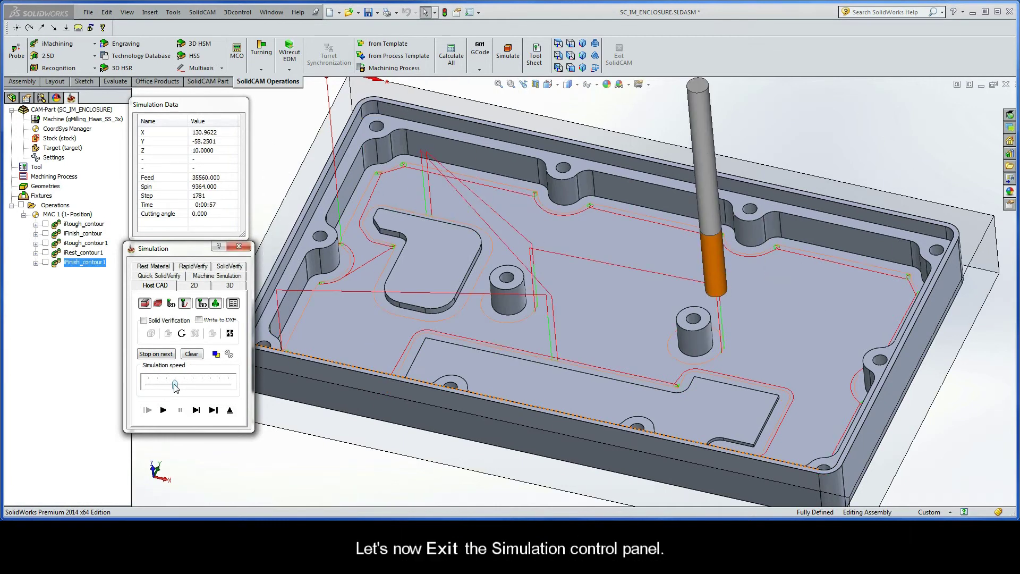
- Exit the simulation and the iFinish operation dialog to reveal the enclosure model
{"action": "left_click", "coordinate": [230, 410]}
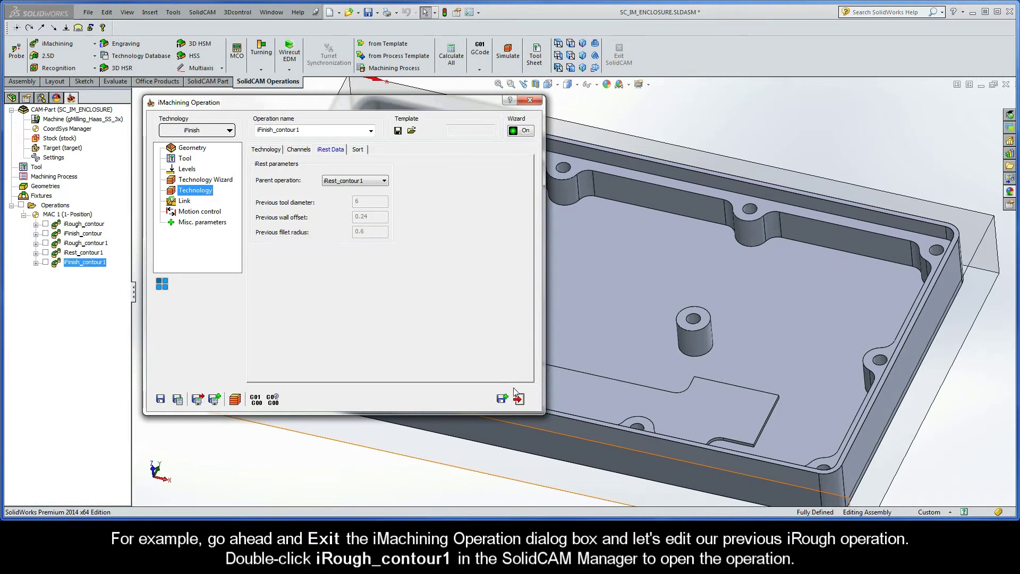
{"action": "left_click", "coordinate": [519, 400]}
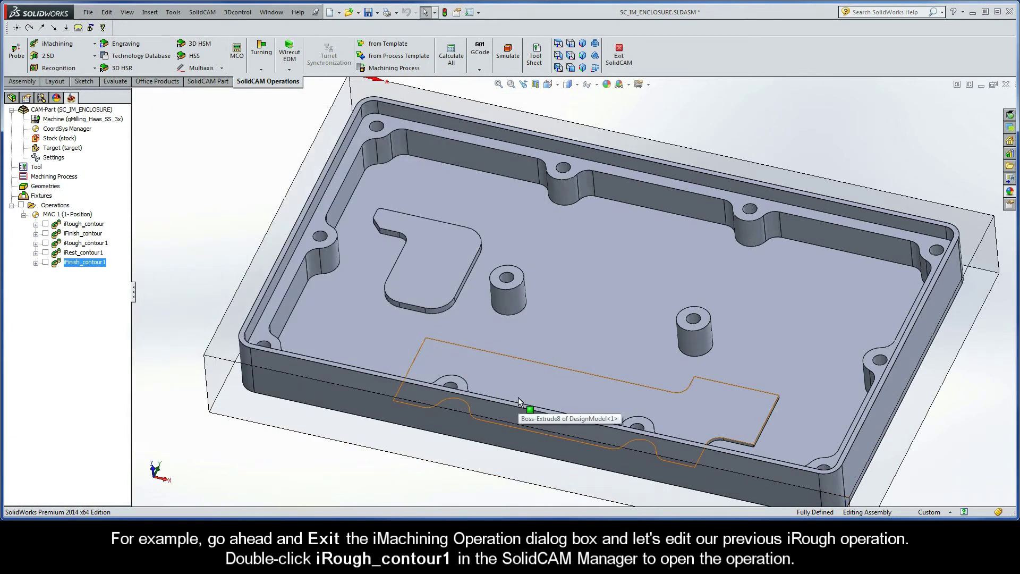
- Change iRough_contour1's wall / island offset to 0.12 and recalculate it
{"action": "double_click", "coordinate": [83, 243]}
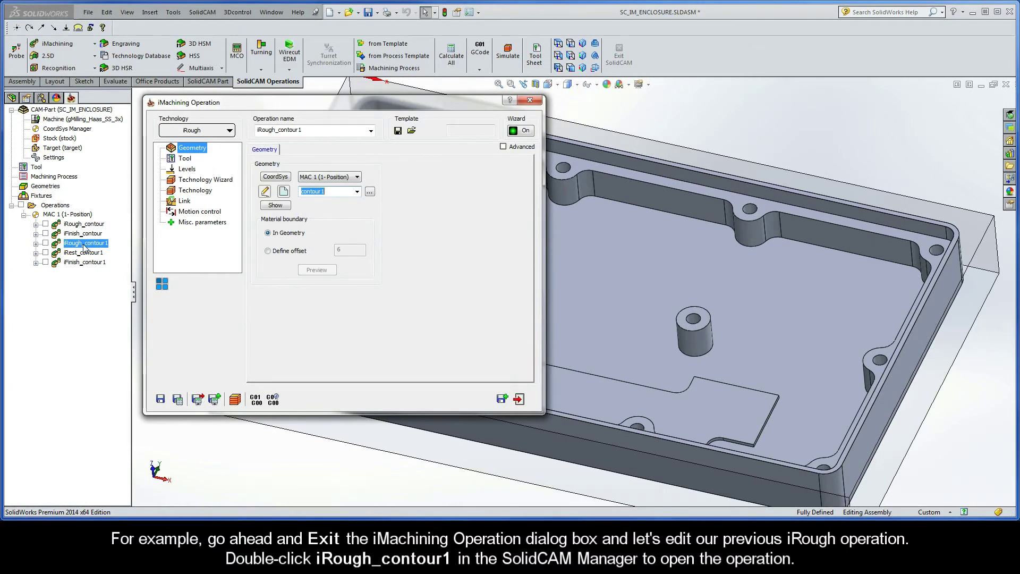
{"action": "left_click", "coordinate": [194, 191]}
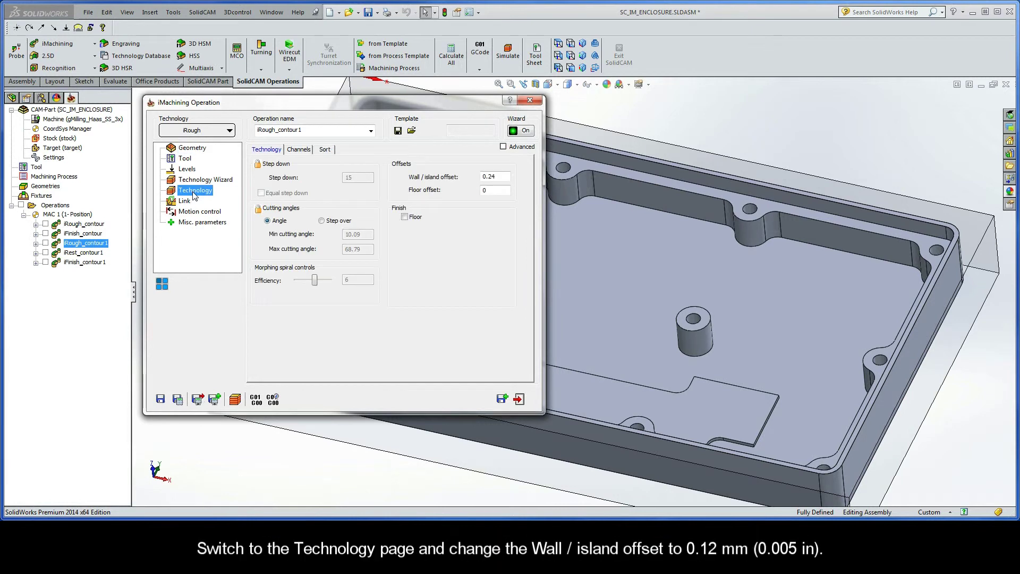
{"action": "double_click", "coordinate": [489, 177]}
{"action": "type", "text": "0.12"}
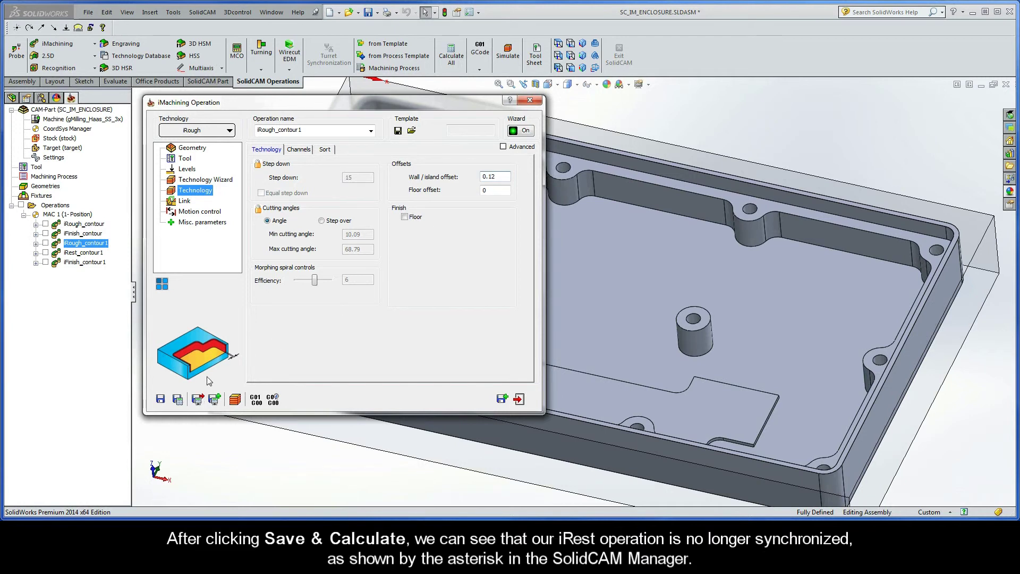
{"action": "left_click", "coordinate": [178, 400]}
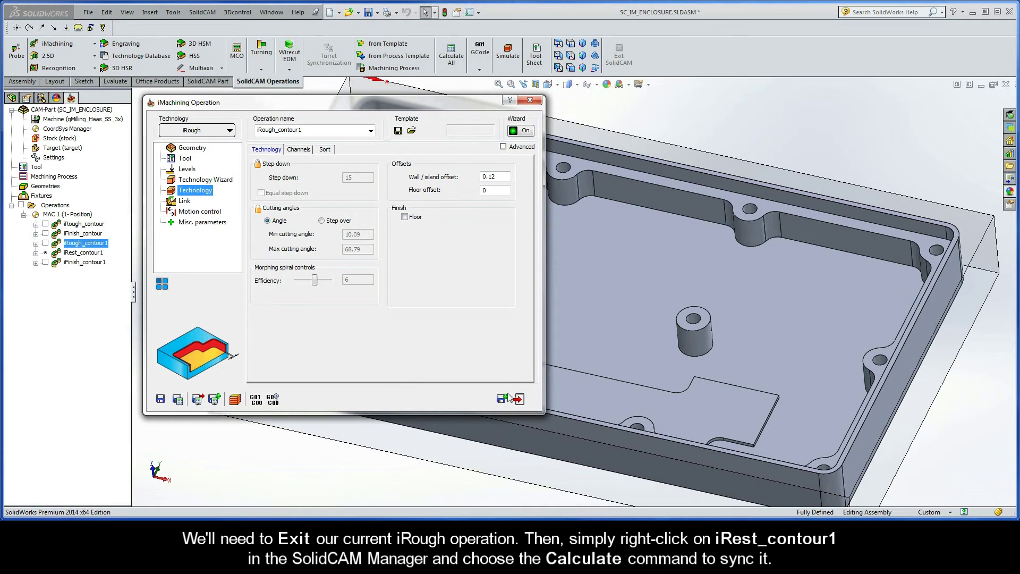
- Close iRough_contour1 and recalculate iRest_contour1 to resynchronize it
{"action": "left_click", "coordinate": [520, 400]}
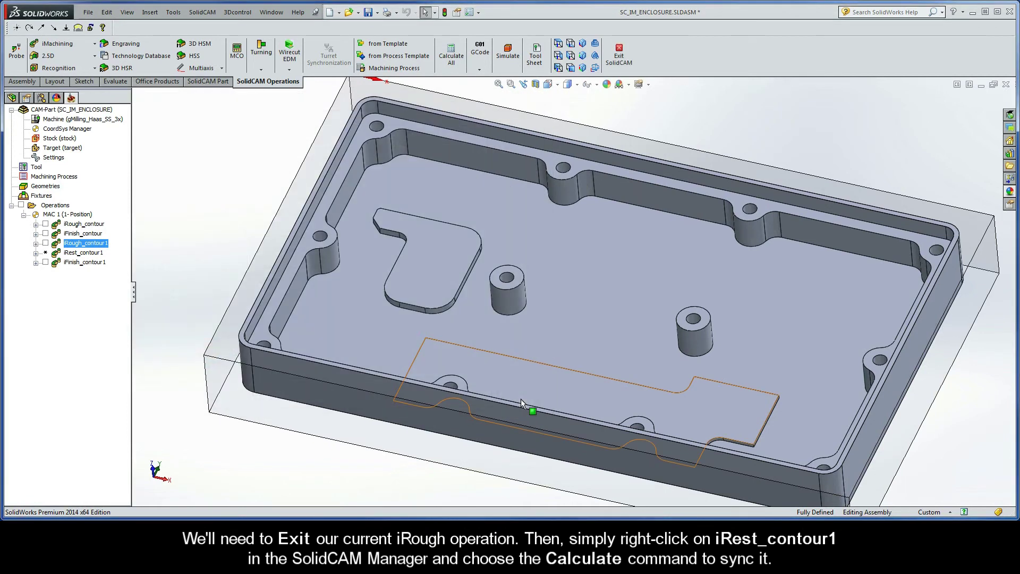
{"action": "right_click", "coordinate": [86, 254]}
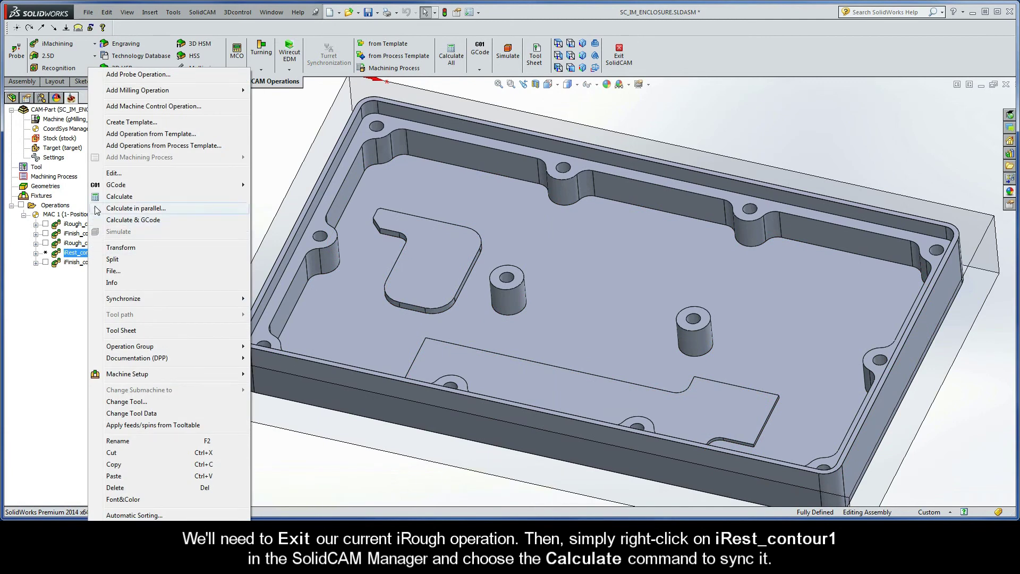
{"action": "left_click", "coordinate": [119, 197]}
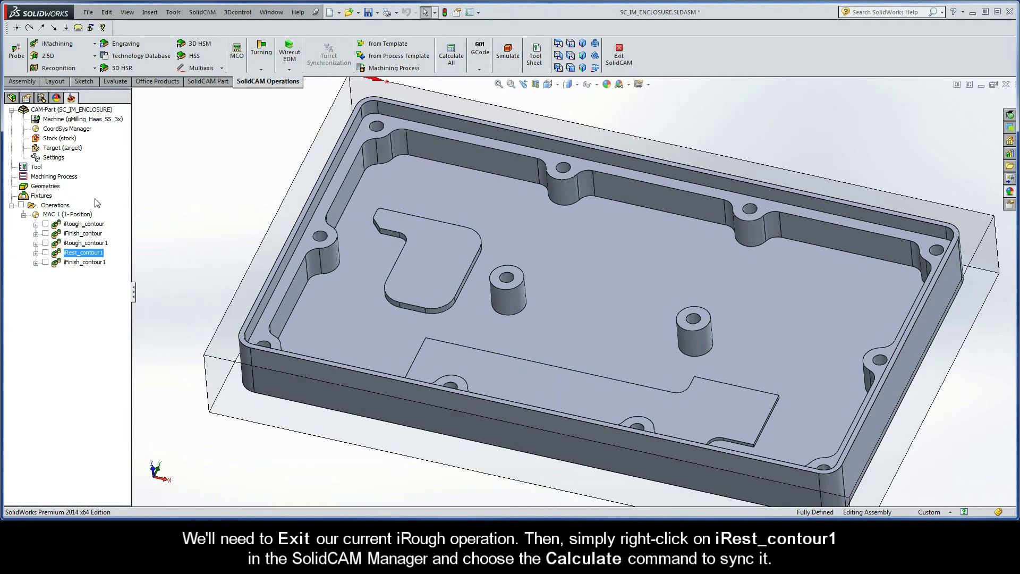
- Verify iRest_contour1's iRest data shows wall offset 0.12, tool diameter 9.5, fillet radius 0.95
{"action": "double_click", "coordinate": [80, 255]}
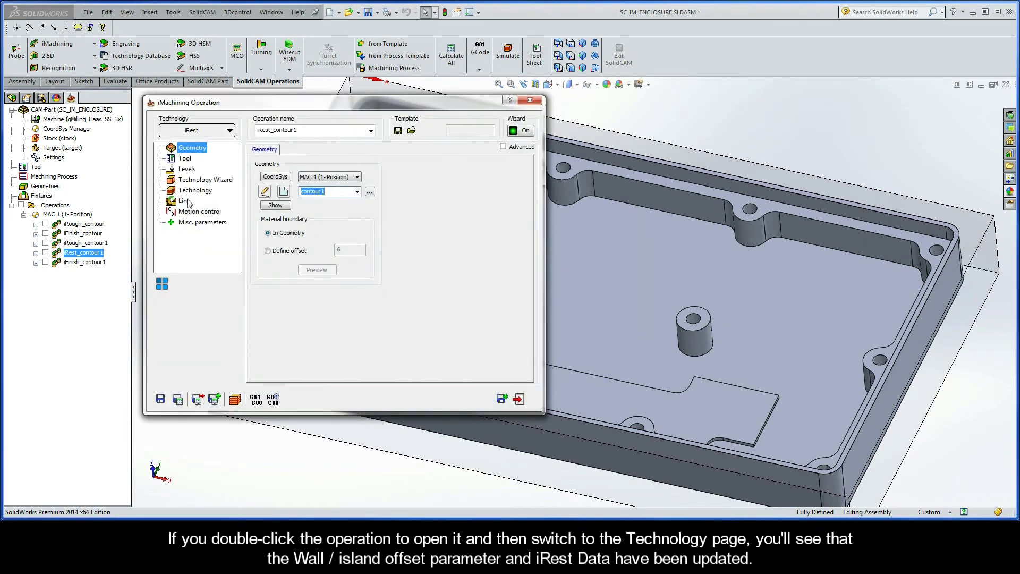
{"action": "left_click", "coordinate": [195, 190]}
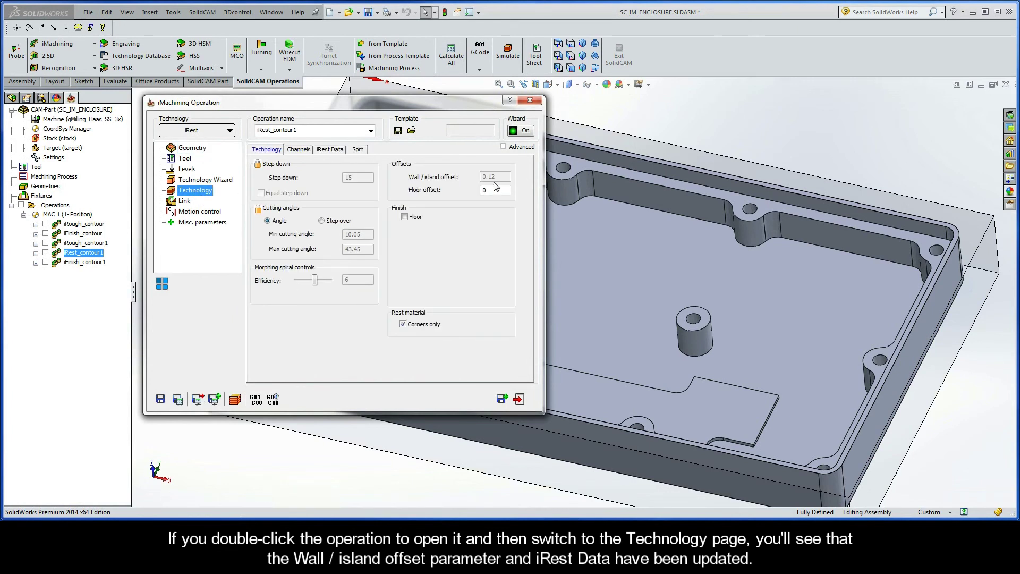
{"action": "left_click", "coordinate": [330, 152]}
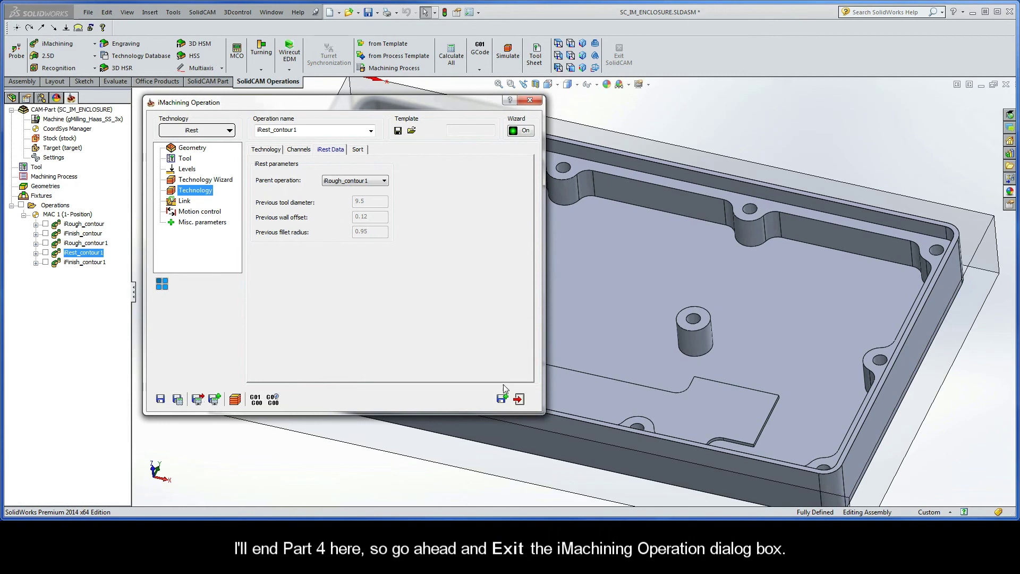
{"action": "left_click", "coordinate": [519, 399]}
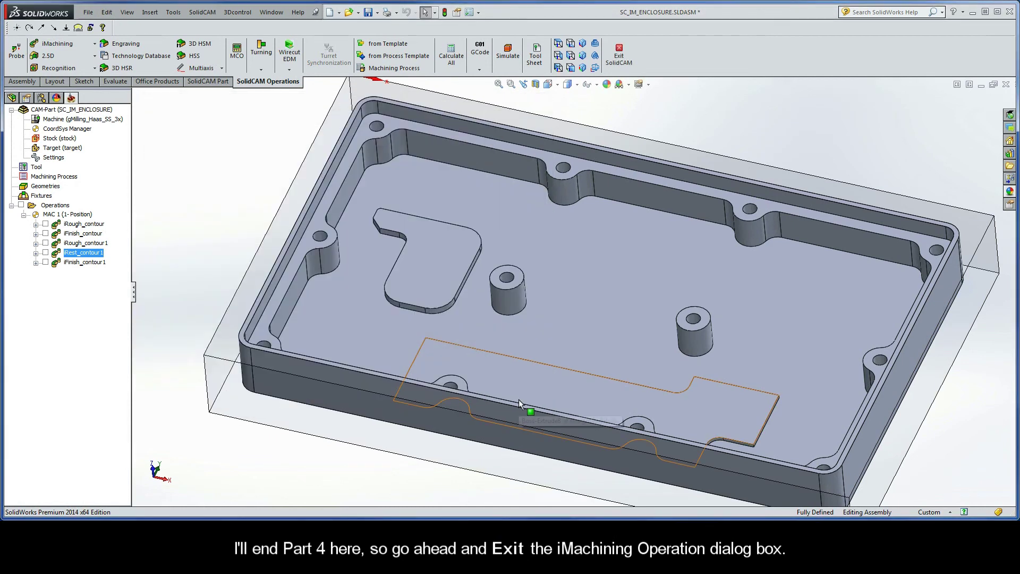